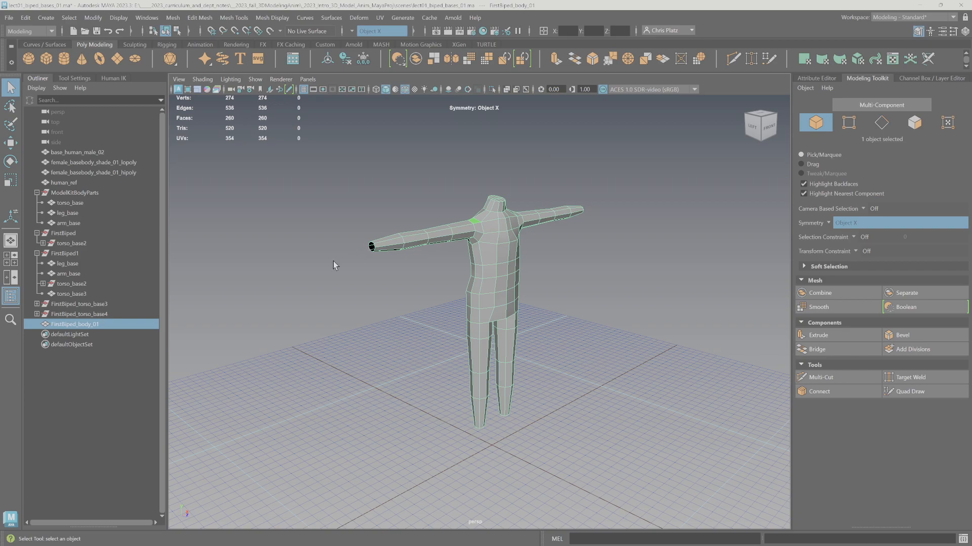
Select only the faces capping the top of the body's neck
{"action": "left_click_drag", "start_coordinate": [477, 348], "coordinate": [489, 363], "text": "alt"}
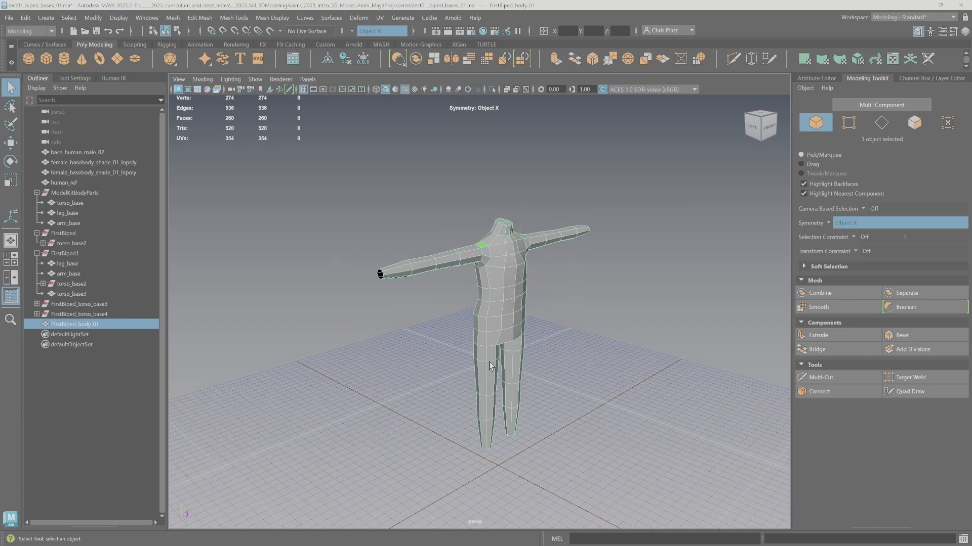
{"action": "scroll", "coordinate": [488, 362], "scroll_direction": "up", "scroll_amount": 4}
{"action": "left_click_drag", "start_coordinate": [465, 257], "coordinate": [543, 314], "text": "alt"}
{"action": "scroll", "coordinate": [509, 280], "scroll_direction": "up", "scroll_amount": 2}
{"action": "scroll", "coordinate": [559, 278], "scroll_direction": "down", "scroll_amount": 3}
{"action": "scroll", "coordinate": [541, 310], "scroll_direction": "up", "scroll_amount": 2}
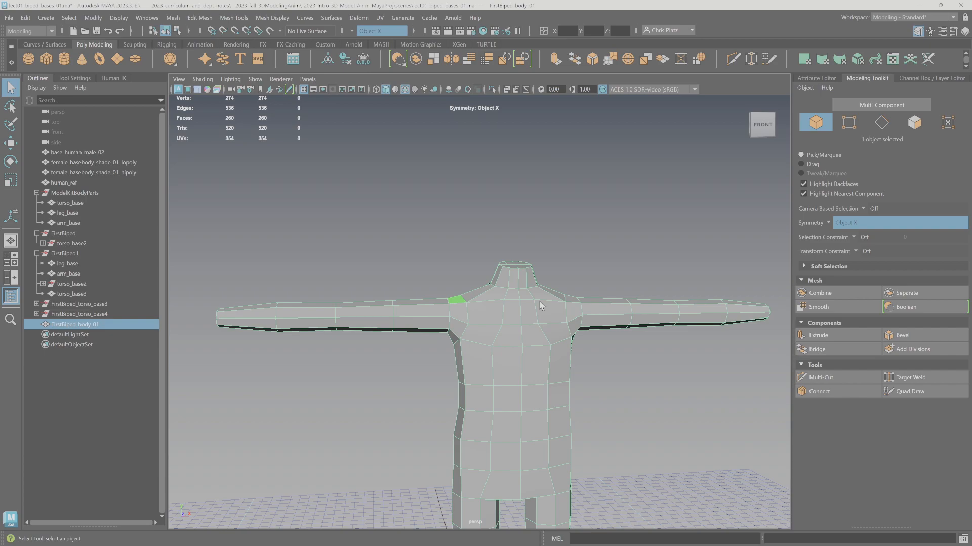
{"action": "left_click_drag", "start_coordinate": [539, 272], "coordinate": [562, 281], "text": "alt"}
{"action": "scroll", "coordinate": [562, 281], "scroll_direction": "up", "scroll_amount": 5}
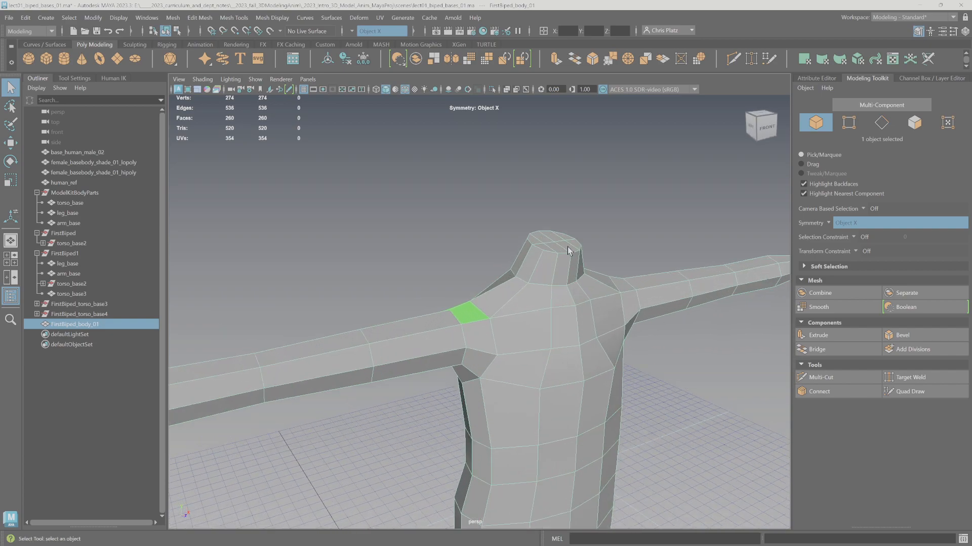
{"action": "right_click_drag", "start_coordinate": [541, 265], "coordinate": [540, 292]}
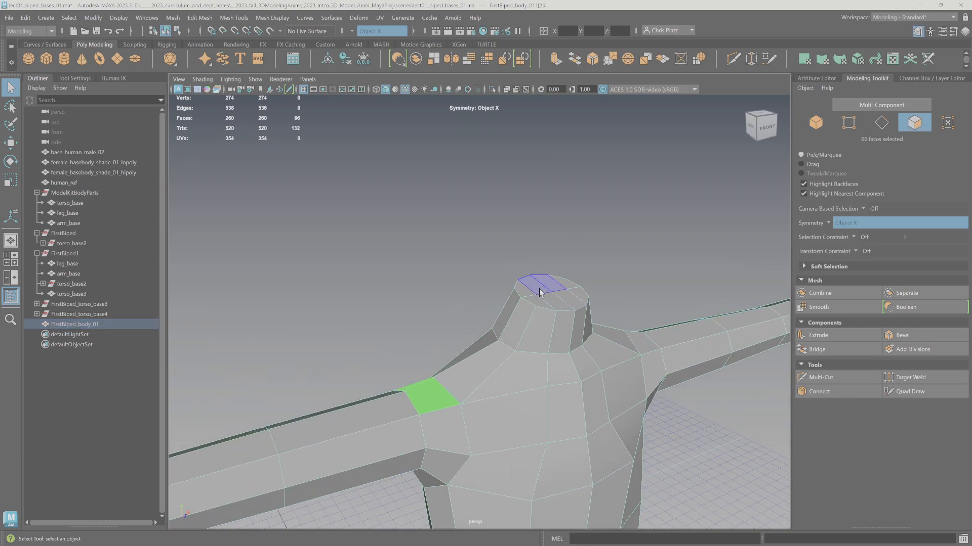
{"action": "left_click_drag", "start_coordinate": [596, 325], "coordinate": [522, 262]}
{"action": "left_click_drag", "start_coordinate": [620, 280], "coordinate": [630, 296], "text": "ctrl"}
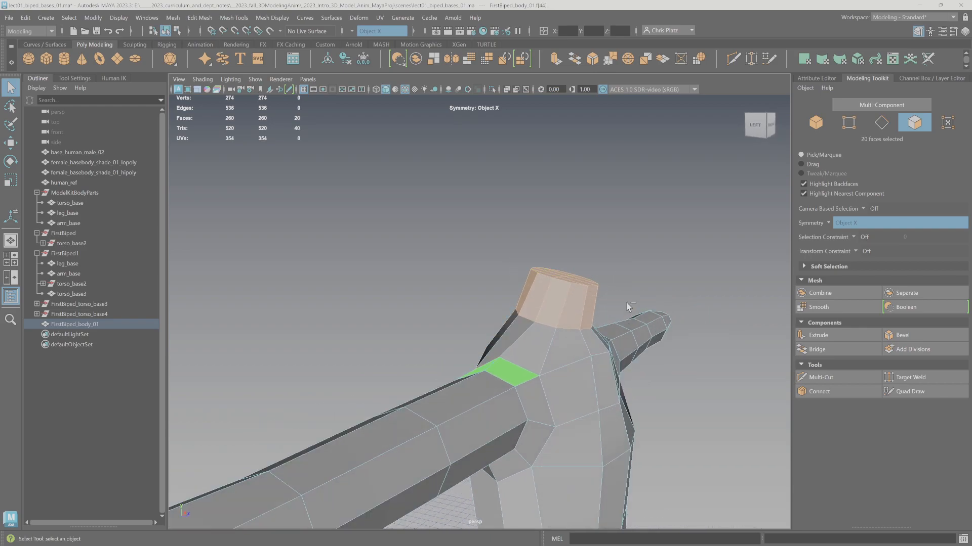
{"action": "left_click_drag", "start_coordinate": [656, 402], "coordinate": [410, 300], "text": "ctrl"}
{"action": "left_click_drag", "start_coordinate": [586, 318], "coordinate": [527, 303], "text": "alt"}
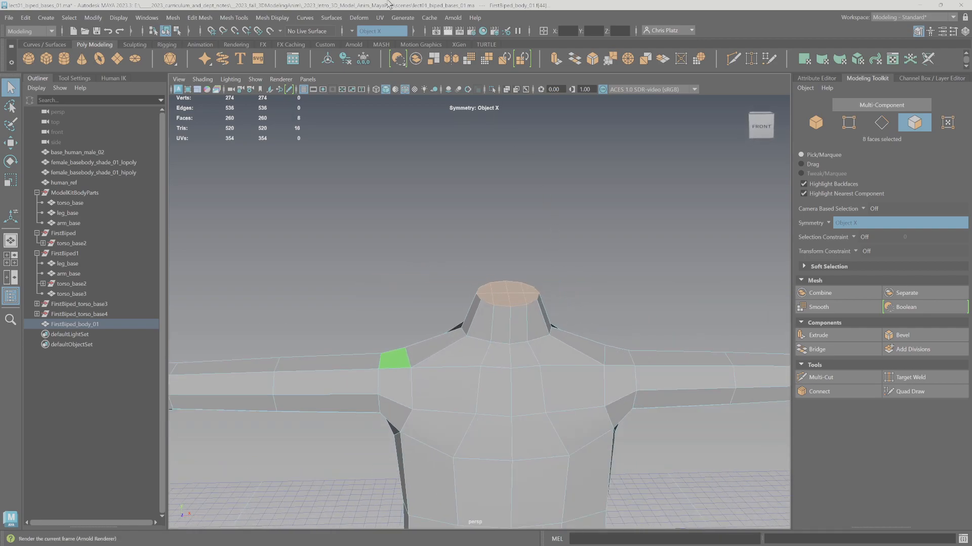
{"action": "left_click_drag", "start_coordinate": [526, 202], "coordinate": [485, 146], "text": "alt"}
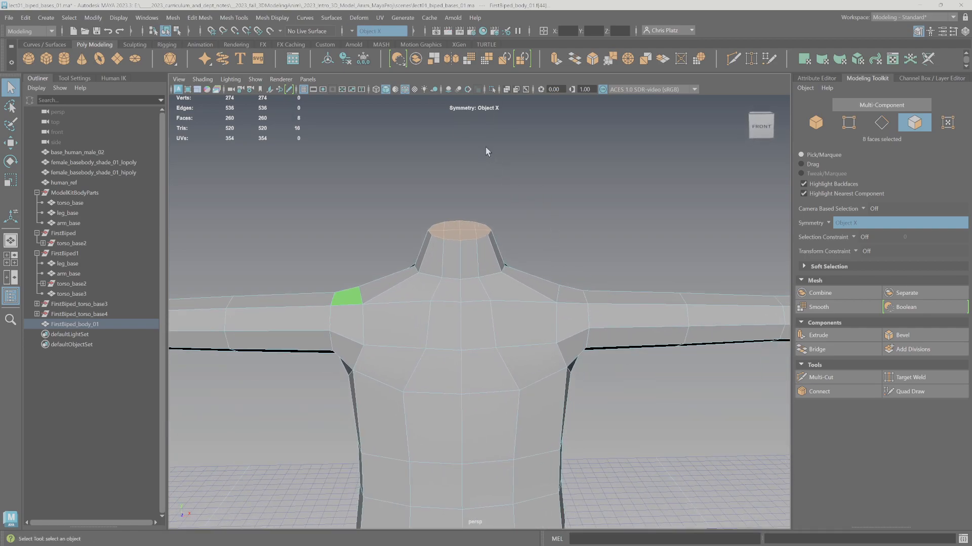
Extrude the neck's cap faces and raise them to add a short segment on top of the neck
{"action": "left_click", "coordinate": [817, 336]}
{"action": "left_click_drag", "start_coordinate": [774, 319], "coordinate": [575, 254], "text": "alt"}
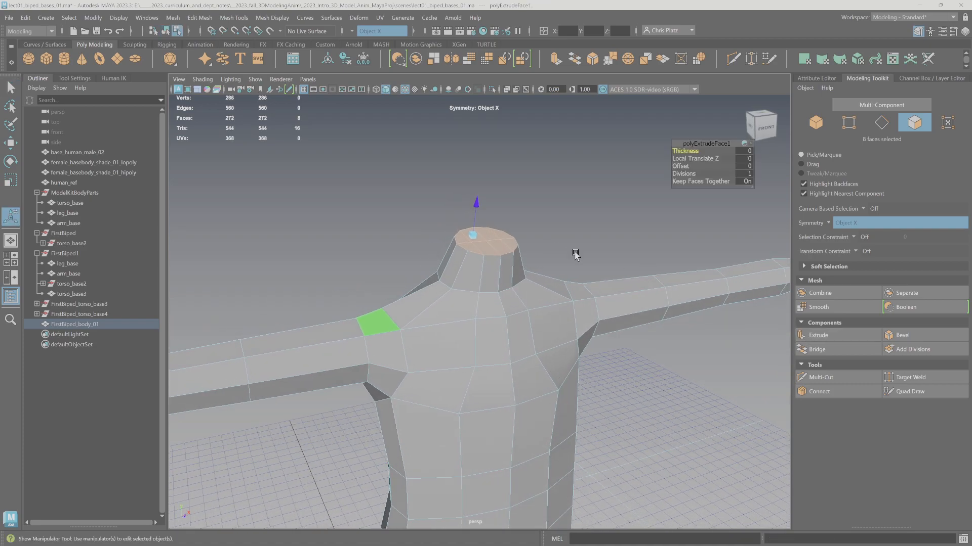
{"action": "key", "text": "w"}
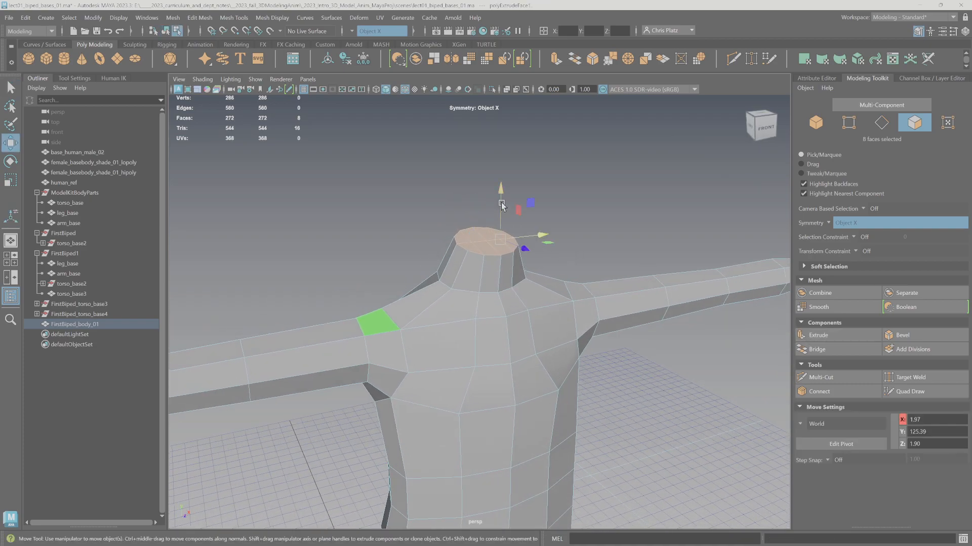
{"action": "left_click_drag", "start_coordinate": [500, 193], "coordinate": [505, 172]}
Turn symmetry off and scale the neck's top faces wider along the X axis
{"action": "key", "text": "r"}
{"action": "left_click_drag", "start_coordinate": [502, 220], "coordinate": [521, 232]}
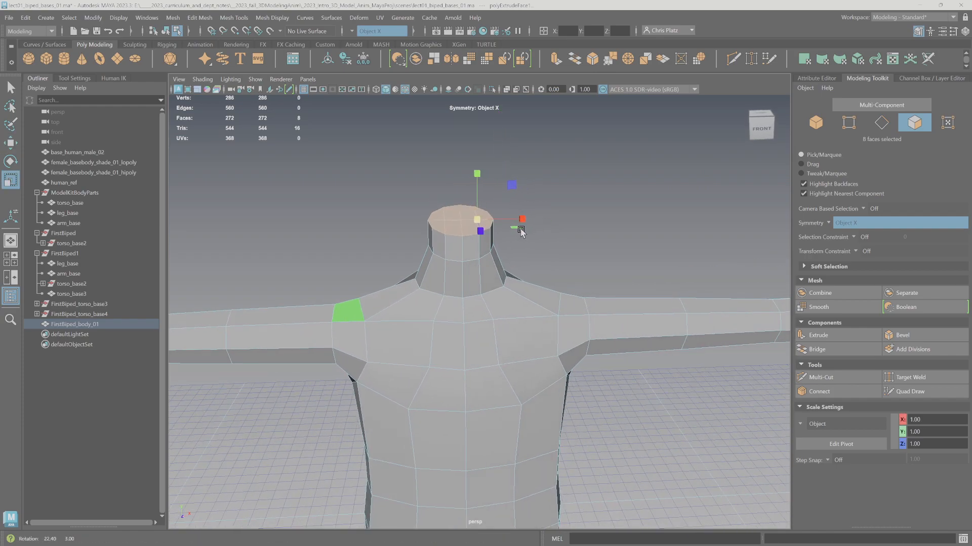
{"action": "left_click", "coordinate": [826, 226]}
{"action": "left_click", "coordinate": [846, 238]}
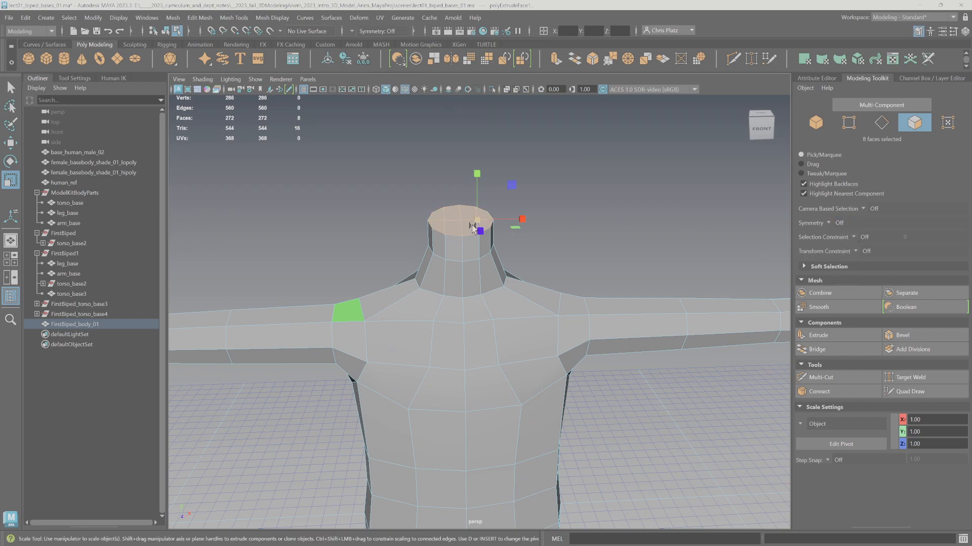
{"action": "left_click_drag", "start_coordinate": [421, 196], "coordinate": [445, 202], "text": "alt"}
{"action": "key", "text": "w"}
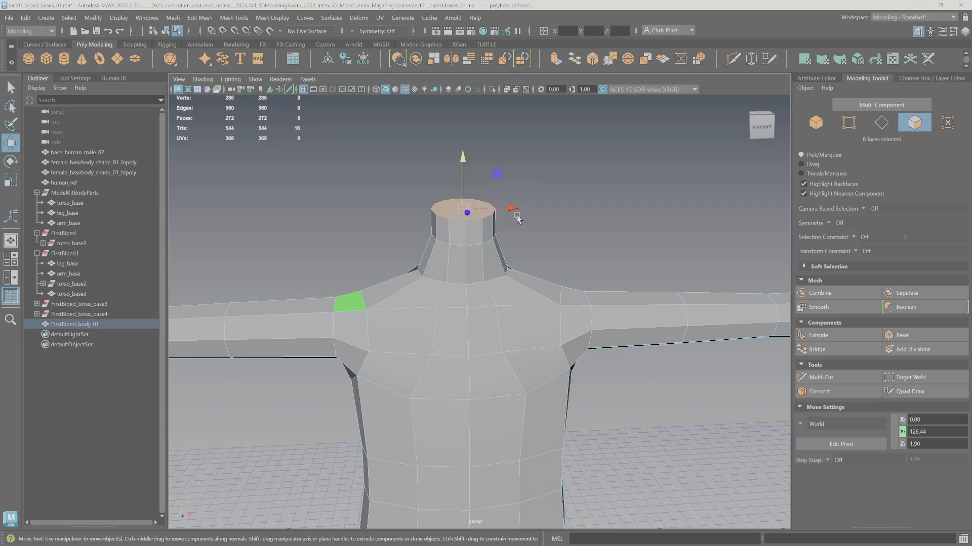
{"action": "key", "text": "r"}
{"action": "left_click_drag", "start_coordinate": [517, 218], "coordinate": [537, 215]}
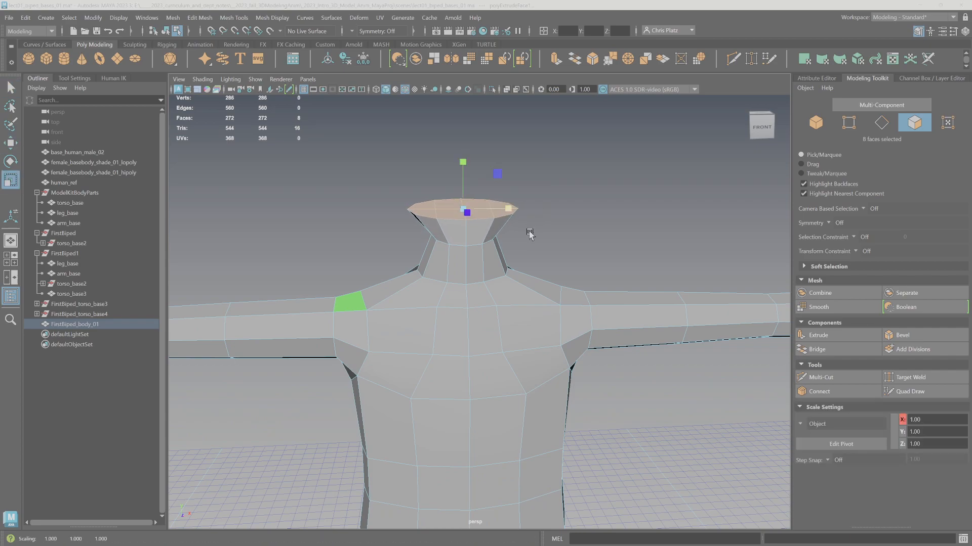
Scale the neck's top faces larger from front to back to form the base of the head
{"action": "key", "text": "space"}
{"action": "key", "text": "space"}
{"action": "left_click_drag", "start_coordinate": [477, 238], "coordinate": [614, 316], "text": "alt"}
{"action": "key", "text": "w"}
{"action": "left_click_drag", "start_coordinate": [567, 177], "coordinate": [574, 188]}
{"action": "key", "text": "r"}
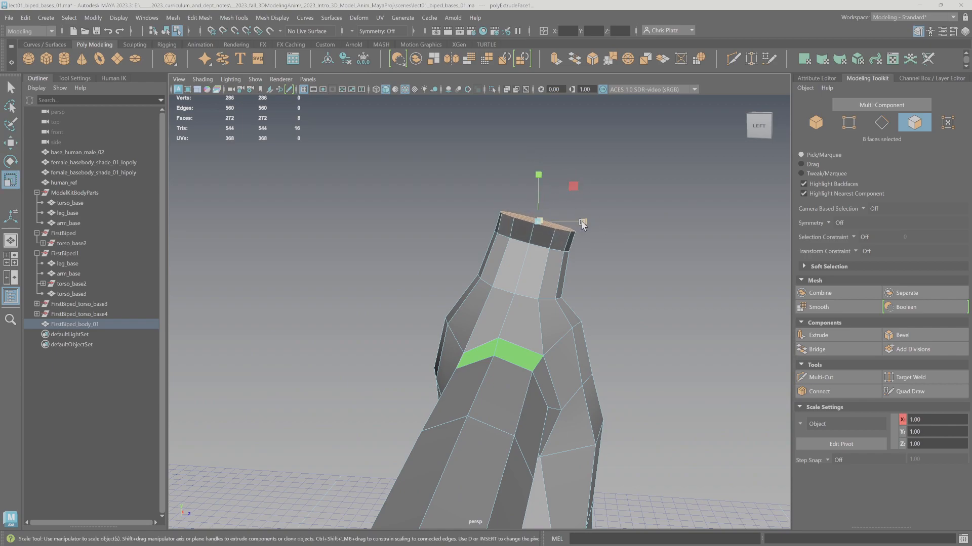
{"action": "mouse_move", "coordinate": [583, 224]}
{"action": "left_mouse_down"}
{"action": "mouse_move", "coordinate": [603, 220]}
{"action": "mouse_move", "coordinate": [582, 210]}
{"action": "mouse_move", "coordinate": [583, 221]}
{"action": "left_mouse_up"}
{"action": "key", "text": "e"}
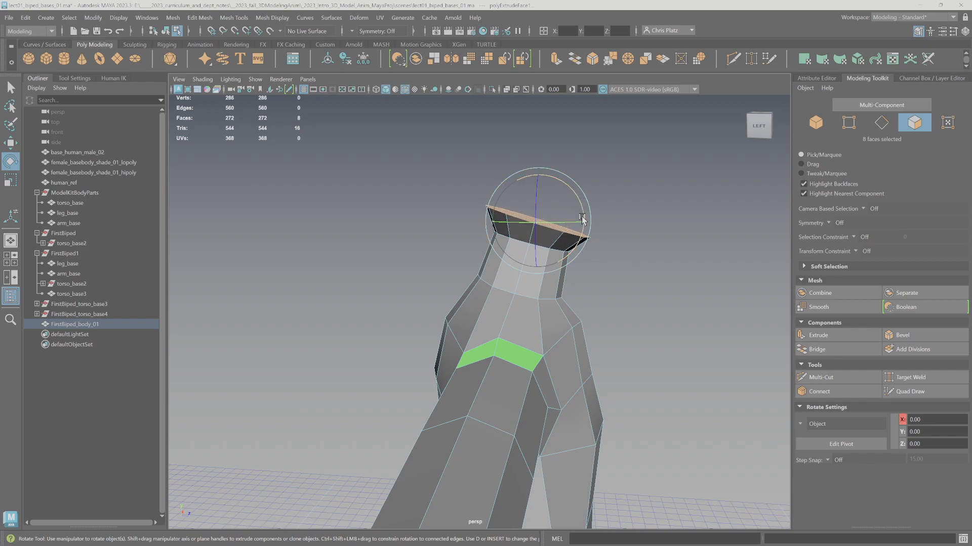
Extrude the widened top faces and raise them to form a tall blocky head
{"action": "left_click_drag", "start_coordinate": [667, 279], "coordinate": [643, 325], "text": "alt"}
{"action": "left_click", "coordinate": [840, 336]}
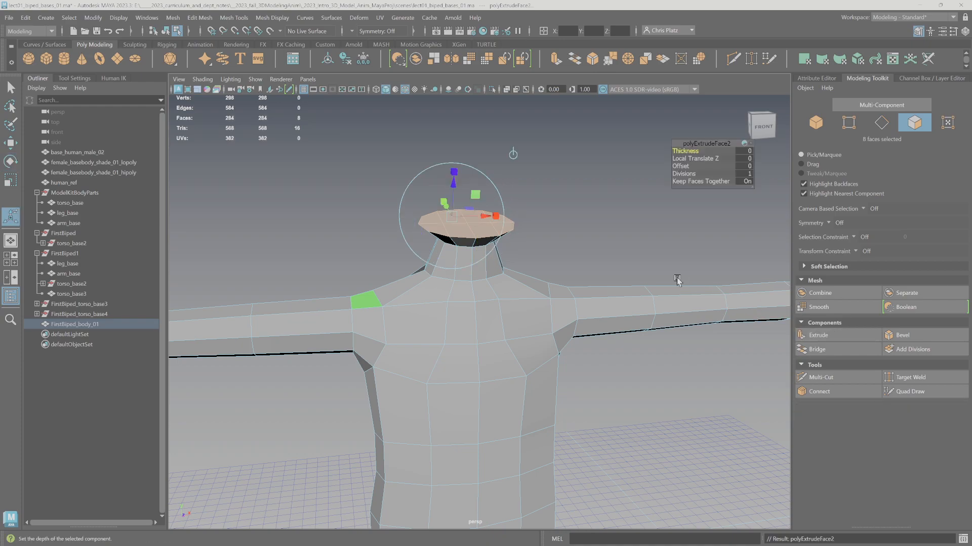
{"action": "key", "text": "w"}
{"action": "left_click_drag", "start_coordinate": [599, 226], "coordinate": [548, 274], "text": "alt"}
{"action": "left_click_drag", "start_coordinate": [464, 242], "coordinate": [453, 317]}
Switch to edge selection on the body and set symmetry to Object X
{"action": "right_click_drag", "start_coordinate": [456, 277], "coordinate": [451, 253]}
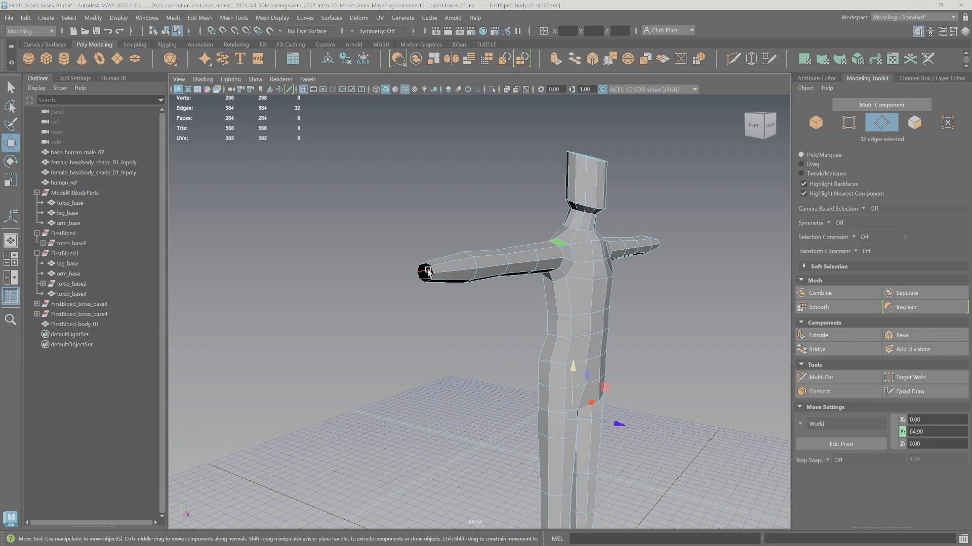
{"action": "key", "text": "q"}
{"action": "left_click", "coordinate": [828, 224]}
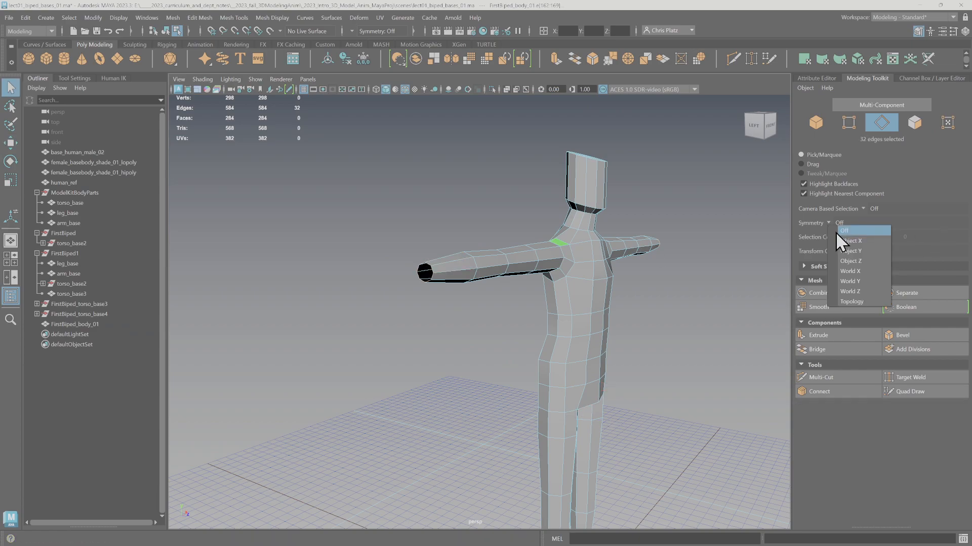
{"action": "left_click", "coordinate": [843, 241]}
{"action": "left_click_drag", "start_coordinate": [582, 331], "coordinate": [523, 273], "text": "alt"}
{"action": "left_click_drag", "start_coordinate": [542, 362], "coordinate": [522, 299], "text": "alt"}
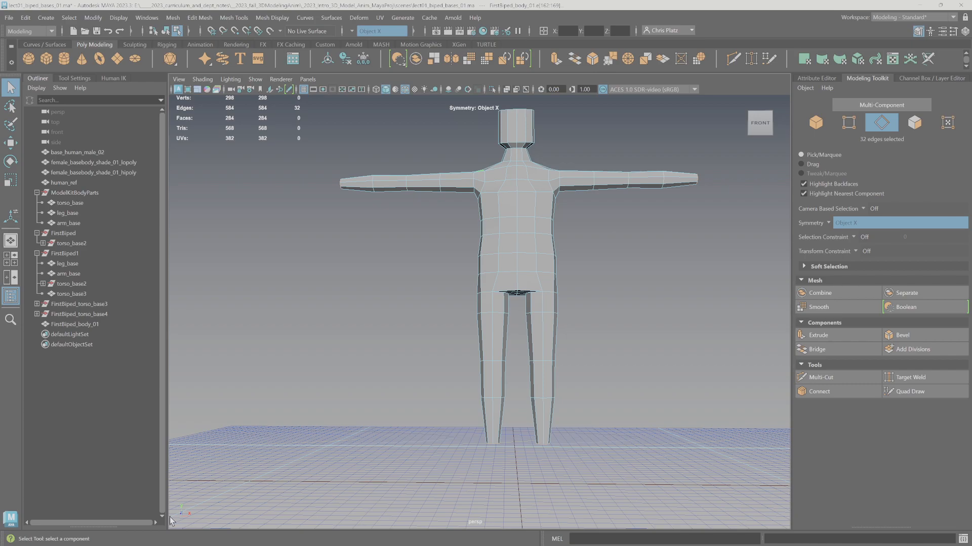
Select the open border edges at the arm ends and close them with Fill Hole
{"action": "left_click_drag", "start_coordinate": [184, 521], "coordinate": [190, 520], "text": "alt"}
{"action": "right_click_drag", "start_coordinate": [318, 478], "coordinate": [448, 239], "text": "alt"}
{"action": "left_click_drag", "start_coordinate": [448, 240], "coordinate": [555, 273], "text": "alt"}
{"action": "right_click_drag", "start_coordinate": [554, 273], "coordinate": [419, 262], "text": "alt"}
{"action": "left_click_drag", "start_coordinate": [418, 263], "coordinate": [464, 301], "text": "alt"}
{"action": "right_click_drag", "start_coordinate": [464, 301], "coordinate": [332, 261], "text": "alt"}
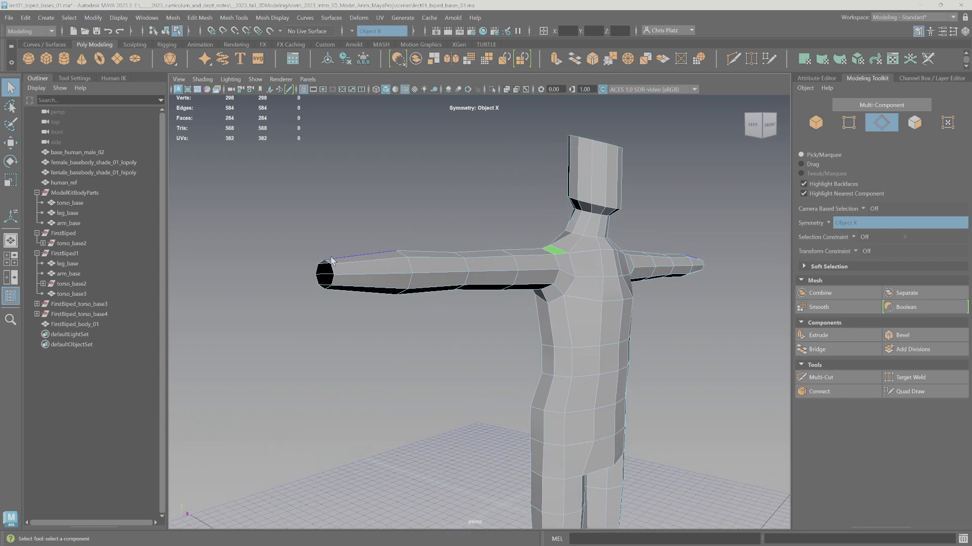
{"action": "double_click", "coordinate": [334, 274]}
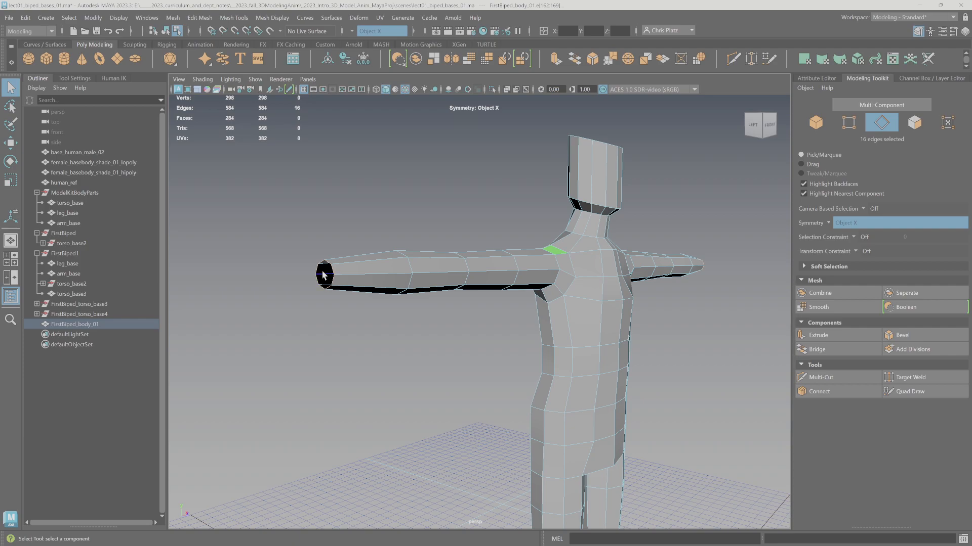
{"action": "right_click", "coordinate": [330, 271], "text": "shift"}
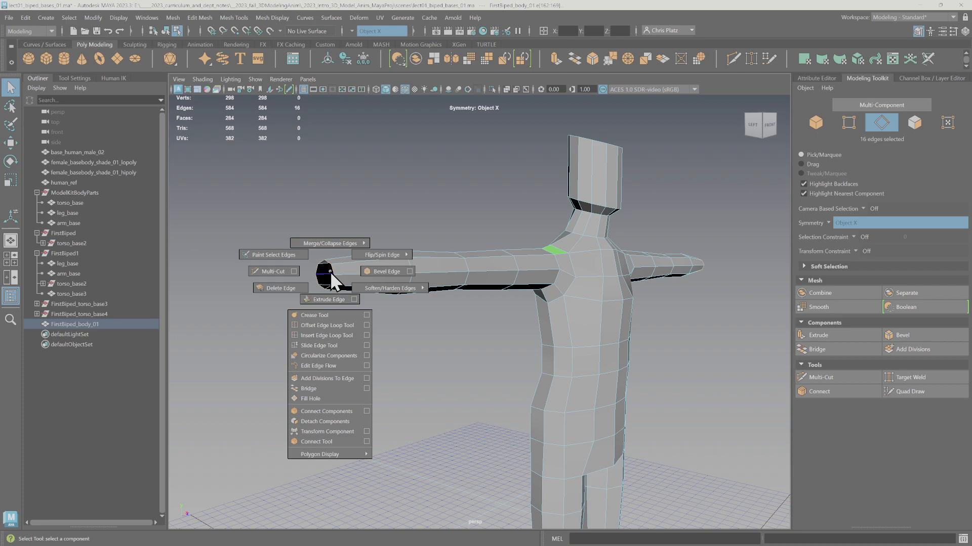
{"action": "left_click", "coordinate": [318, 399]}
{"action": "key", "text": "e"}
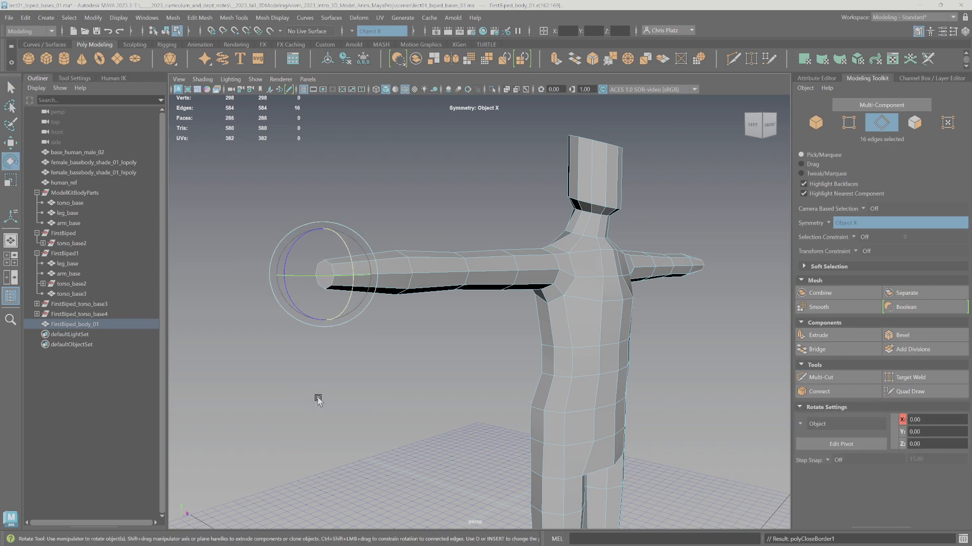
{"action": "left_click_drag", "start_coordinate": [683, 319], "coordinate": [602, 318], "text": "alt"}
{"action": "middle_click_drag", "start_coordinate": [772, 332], "coordinate": [354, 326], "text": "alt"}
{"action": "scroll", "coordinate": [472, 313], "scroll_direction": "down", "scroll_amount": 4}
{"action": "left_click_drag", "start_coordinate": [472, 312], "coordinate": [460, 312], "text": "alt"}
{"action": "left_click_drag", "start_coordinate": [578, 305], "coordinate": [508, 221], "text": "alt"}
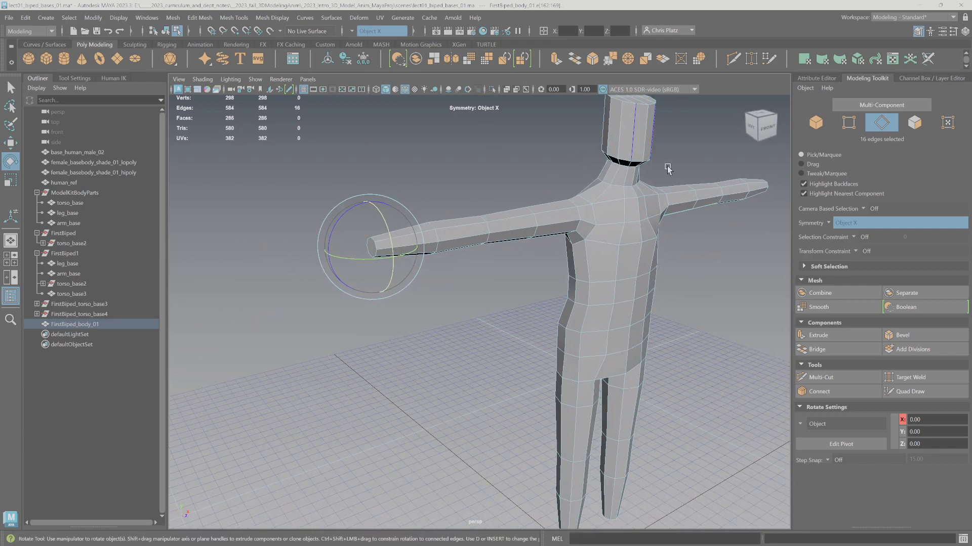
{"action": "left_click", "coordinate": [818, 335]}
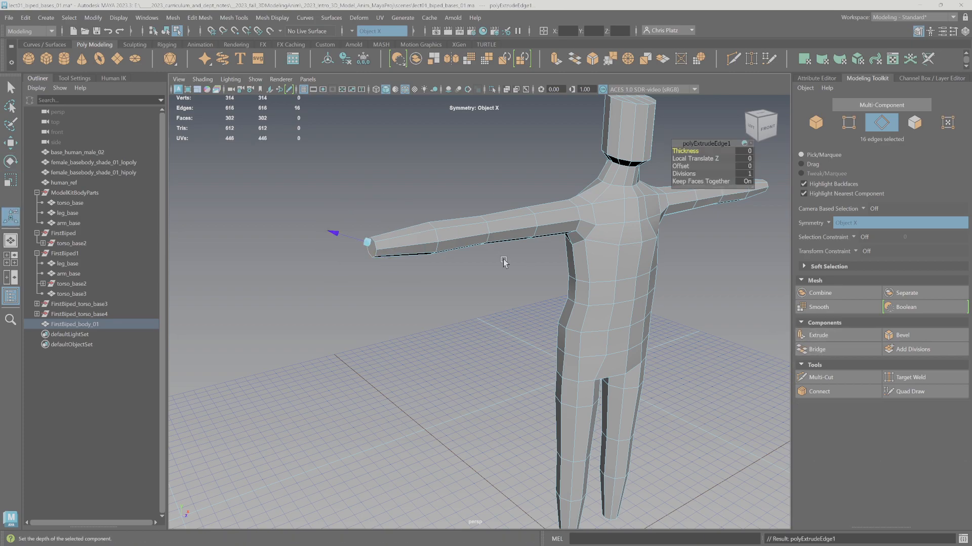
{"action": "scroll", "coordinate": [372, 255], "scroll_direction": "up", "scroll_amount": 3}
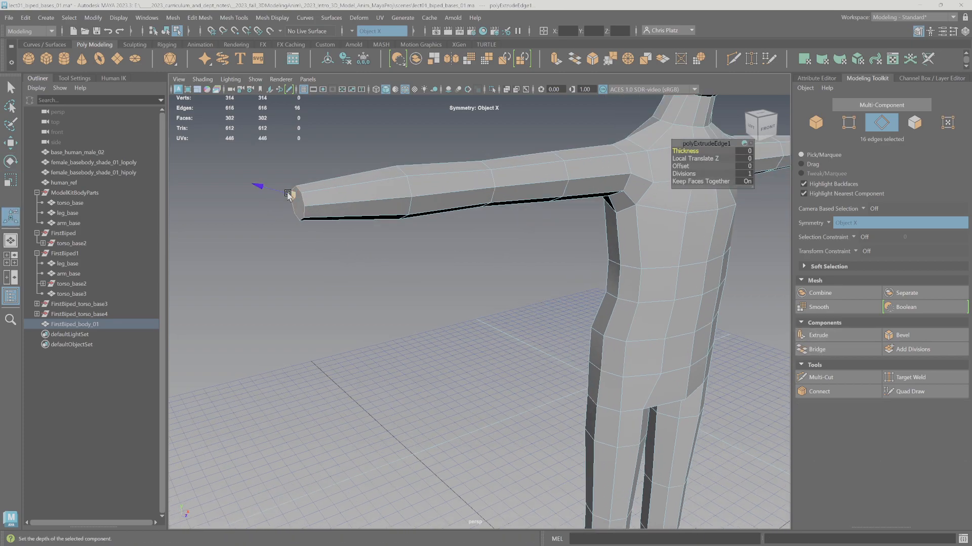
{"action": "key", "text": "w"}
{"action": "left_click_drag", "start_coordinate": [341, 199], "coordinate": [352, 238]}
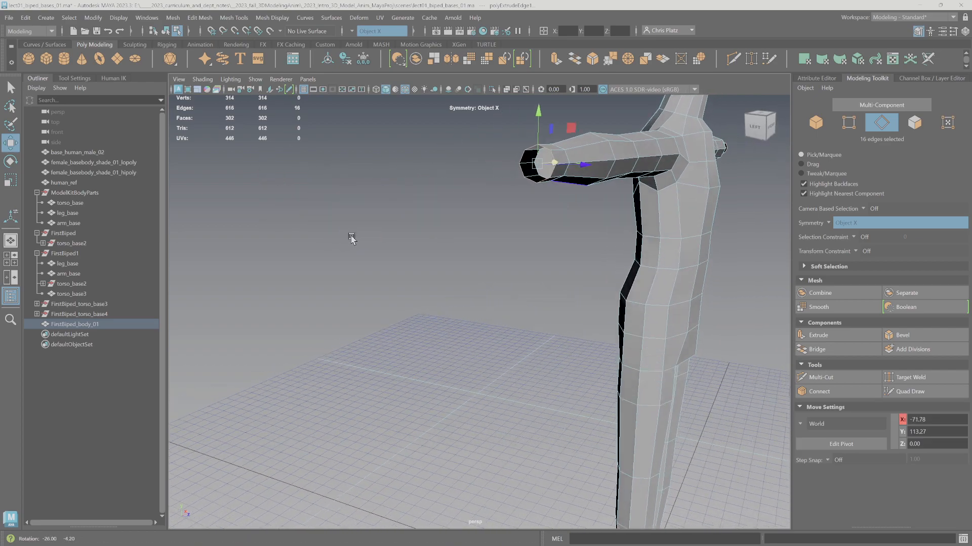
{"action": "key", "text": "ctrl+z"}
{"action": "key", "text": "ctrl+z"}
{"action": "key", "text": "ctrl+z"}
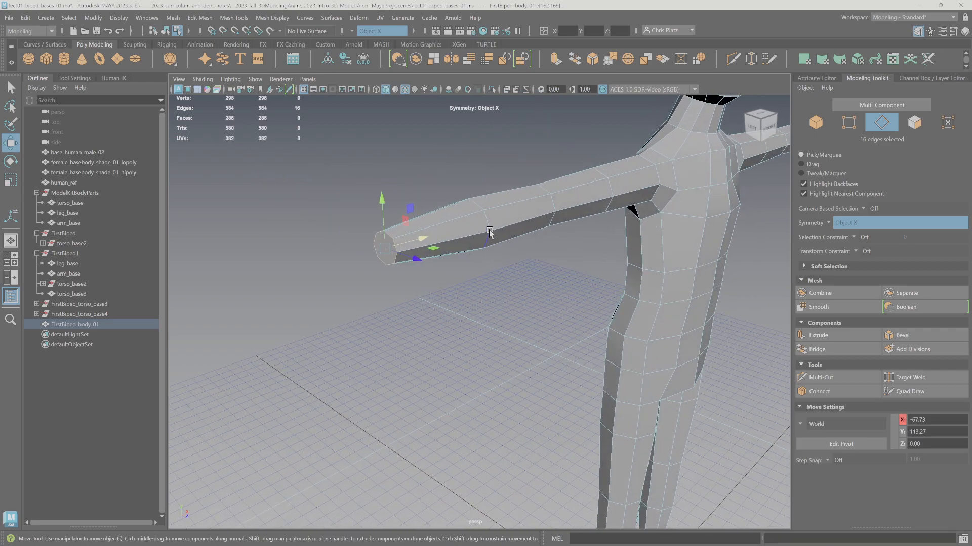
{"action": "key", "text": "ctrl+z"}
Extrude the cap faces at the arm ends slightly outward and scale them to begin the hands
{"action": "right_click_drag", "start_coordinate": [381, 236], "coordinate": [388, 258]}
{"action": "left_click", "coordinate": [383, 247]}
{"action": "left_click_drag", "start_coordinate": [420, 240], "coordinate": [393, 247]}
{"action": "key", "text": "ctrl+z"}
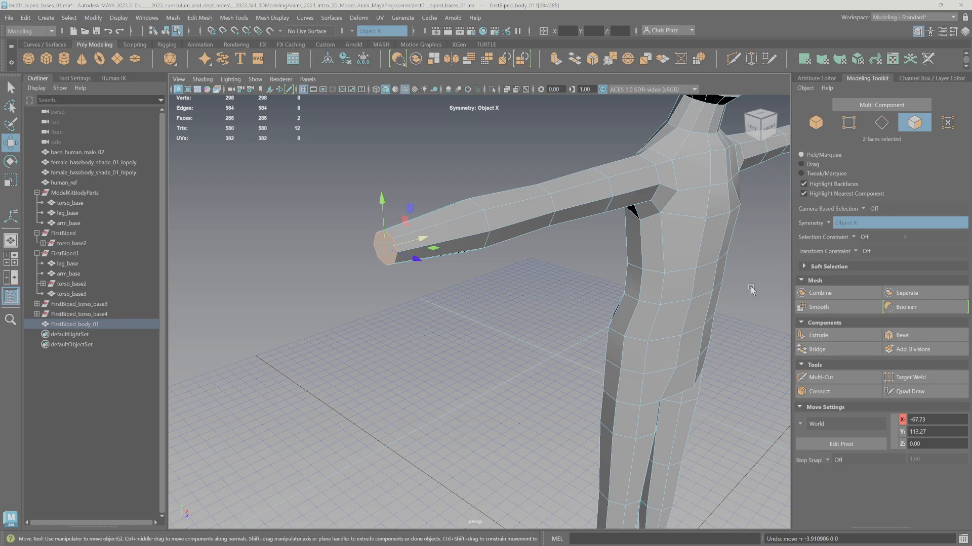
{"action": "left_click", "coordinate": [840, 336]}
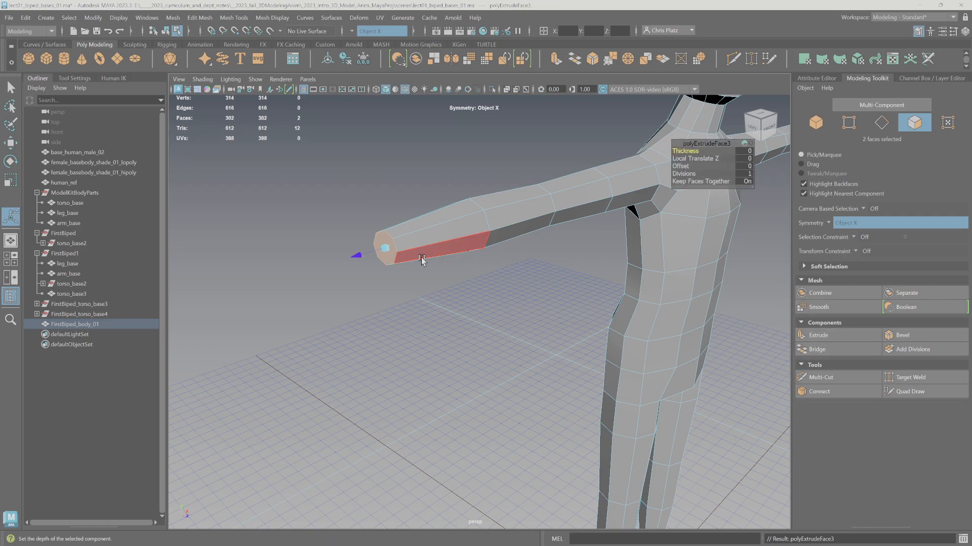
{"action": "key", "text": "w"}
{"action": "left_click_drag", "start_coordinate": [423, 238], "coordinate": [494, 336]}
{"action": "key", "text": "r"}
{"action": "left_click_drag", "start_coordinate": [438, 303], "coordinate": [341, 302]}
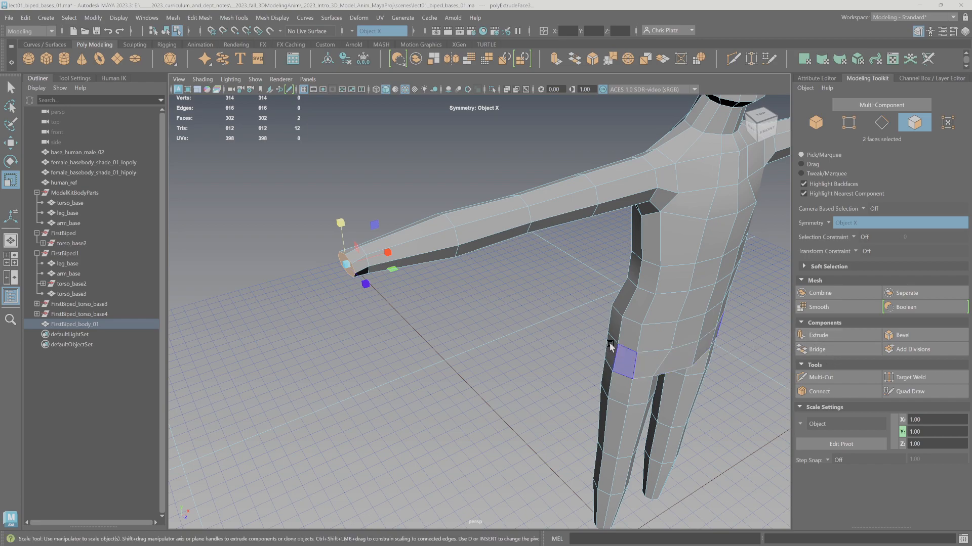
Extrude the hands' end faces outward twice to build two palm segments
{"action": "key", "text": "ctrl+e"}
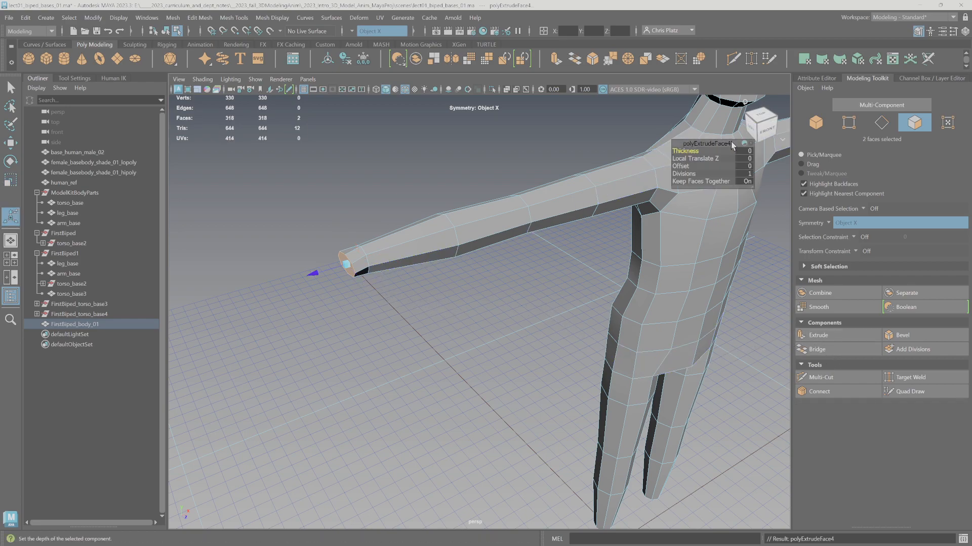
{"action": "key", "text": "w"}
{"action": "left_click_drag", "start_coordinate": [386, 258], "coordinate": [357, 260]}
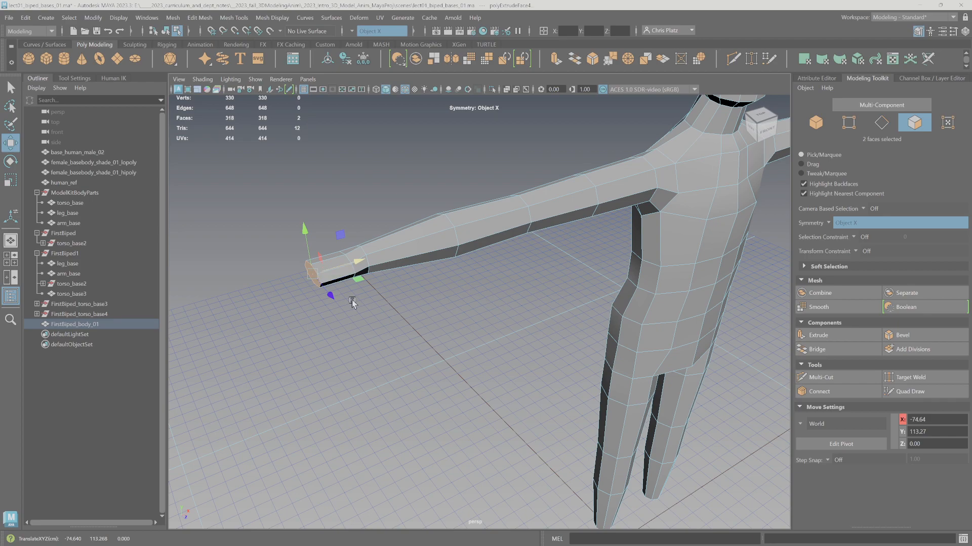
{"action": "key", "text": "ctrl+e"}
{"action": "left_click_drag", "start_coordinate": [282, 285], "coordinate": [241, 303]}
Extrude the lower front face at the base of each hand three times and pull it out into a thumb
{"action": "left_click_drag", "start_coordinate": [368, 299], "coordinate": [357, 273], "text": "alt"}
{"action": "middle_click_drag", "start_coordinate": [358, 273], "coordinate": [372, 402], "text": "alt"}
{"action": "right_click_drag", "start_coordinate": [371, 403], "coordinate": [403, 382], "text": "alt"}
{"action": "middle_click_drag", "start_coordinate": [380, 365], "coordinate": [453, 324], "text": "alt"}
{"action": "left_click", "coordinate": [429, 325]}
{"action": "left_click_drag", "start_coordinate": [429, 325], "coordinate": [458, 323], "text": "alt"}
{"action": "left_click_drag", "start_coordinate": [624, 334], "coordinate": [612, 345], "text": "alt"}
{"action": "middle_click_drag", "start_coordinate": [572, 364], "coordinate": [628, 345], "text": "alt"}
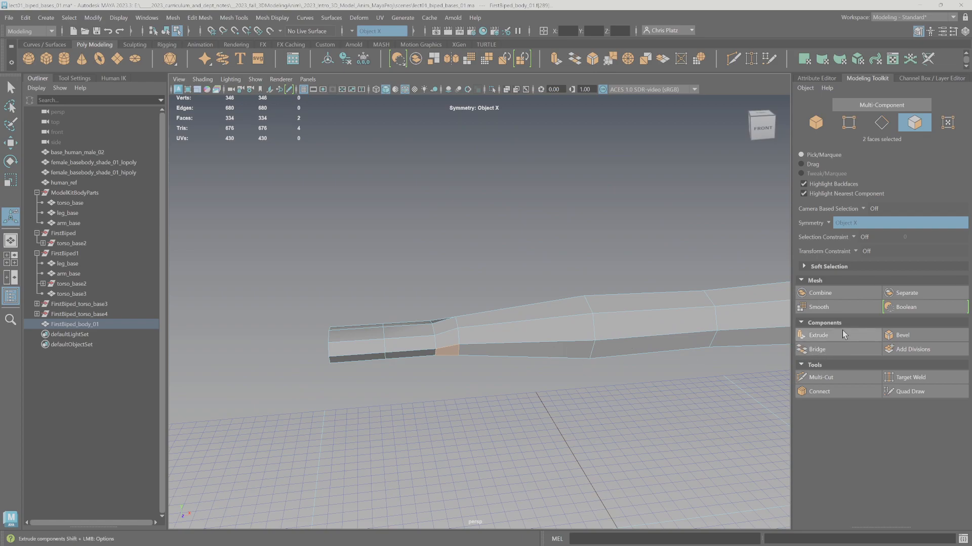
{"action": "left_click", "coordinate": [818, 335]}
{"action": "left_click_drag", "start_coordinate": [458, 380], "coordinate": [472, 449]}
{"action": "key", "text": "ctrl+e"}
{"action": "key", "text": "ctrl+e"}
Split each hand's end cap into four faces with Multi-Cut edges crossing at the cap's centre
{"action": "left_click_drag", "start_coordinate": [404, 393], "coordinate": [425, 393], "text": "alt"}
{"action": "left_click", "coordinate": [502, 377]}
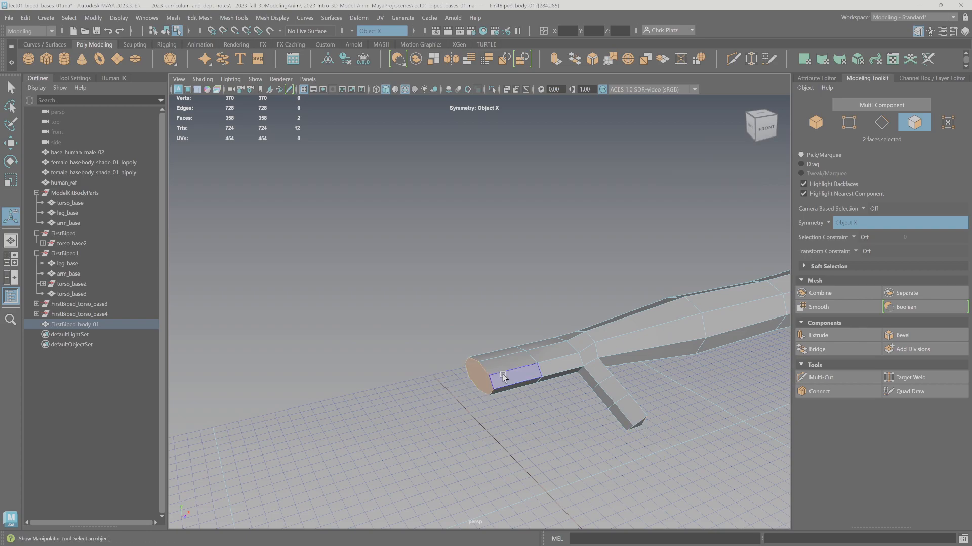
{"action": "key", "text": "w"}
{"action": "left_click_drag", "start_coordinate": [518, 366], "coordinate": [645, 273]}
{"action": "middle_click_drag", "start_coordinate": [645, 271], "coordinate": [473, 298], "text": "alt"}
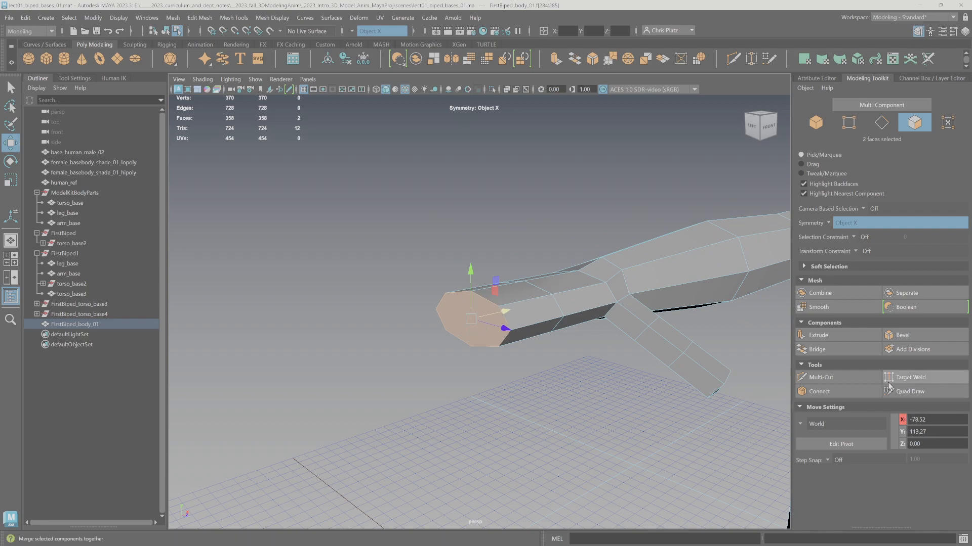
{"action": "right_click_drag", "start_coordinate": [487, 280], "coordinate": [463, 281]}
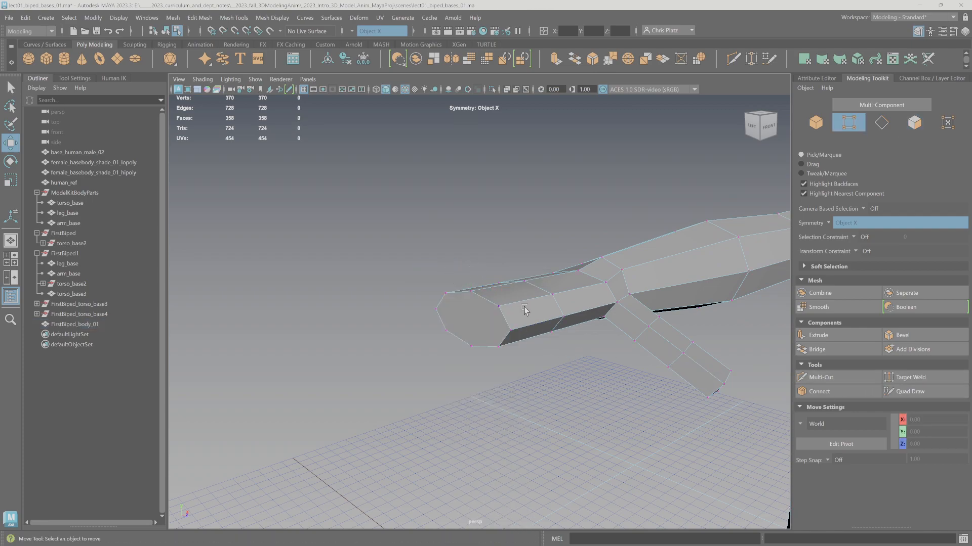
{"action": "left_click", "coordinate": [822, 379]}
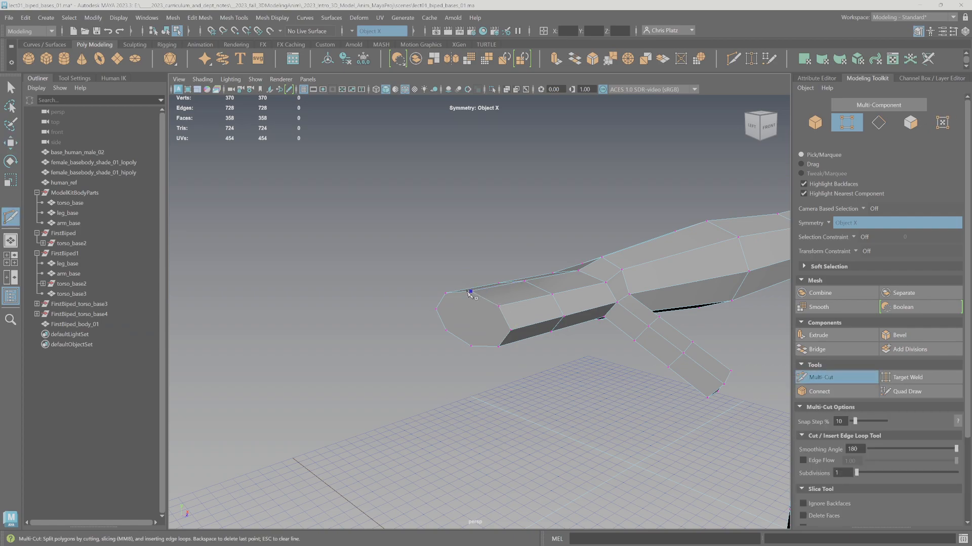
{"action": "left_click", "coordinate": [472, 296]}
{"action": "left_click", "coordinate": [446, 313]}
Select the four faces of each hand's end cap and extrude them outward to add a finger segment
{"action": "right_click_drag", "start_coordinate": [483, 326], "coordinate": [493, 310]}
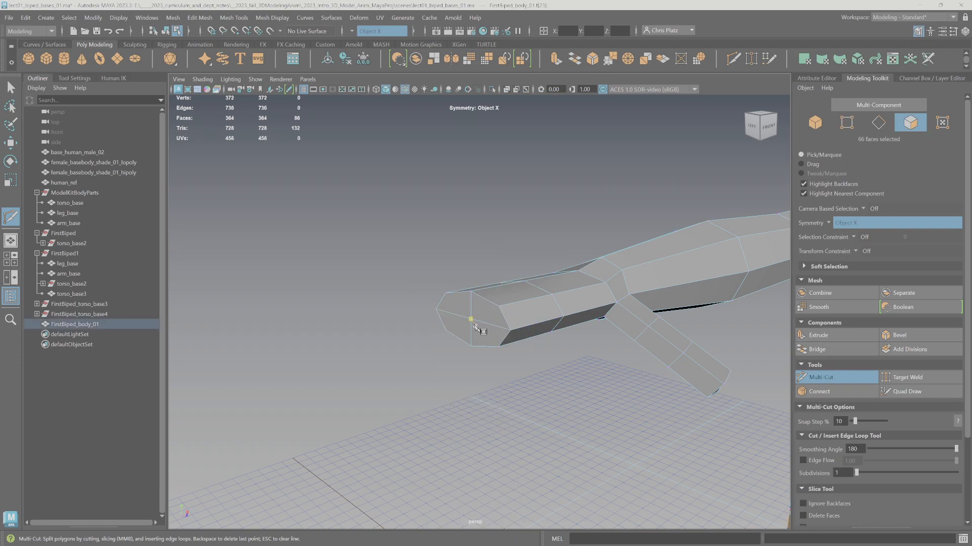
{"action": "key", "text": "q"}
{"action": "left_click", "coordinate": [481, 310]}
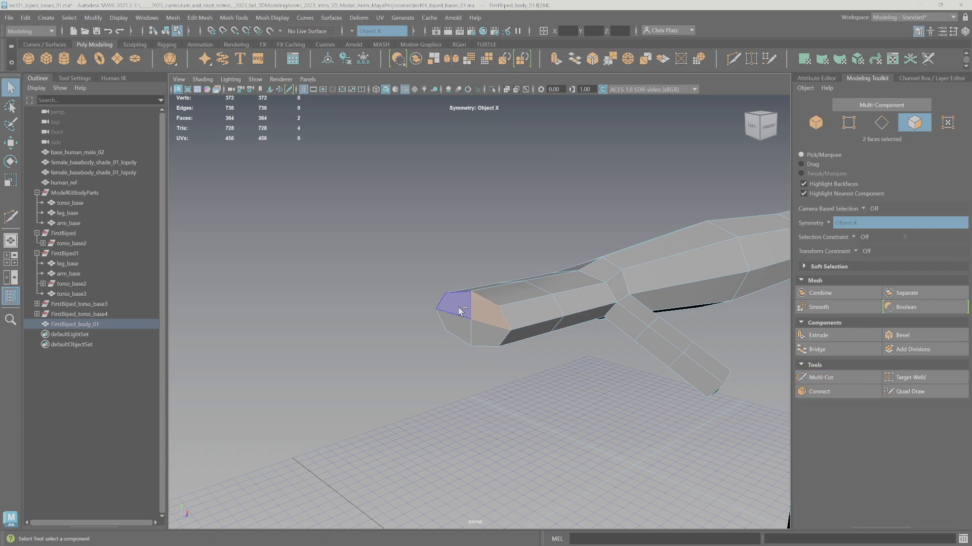
{"action": "left_click", "coordinate": [481, 330], "text": "shift"}
{"action": "left_click_drag", "start_coordinate": [481, 329], "coordinate": [641, 288], "text": "alt"}
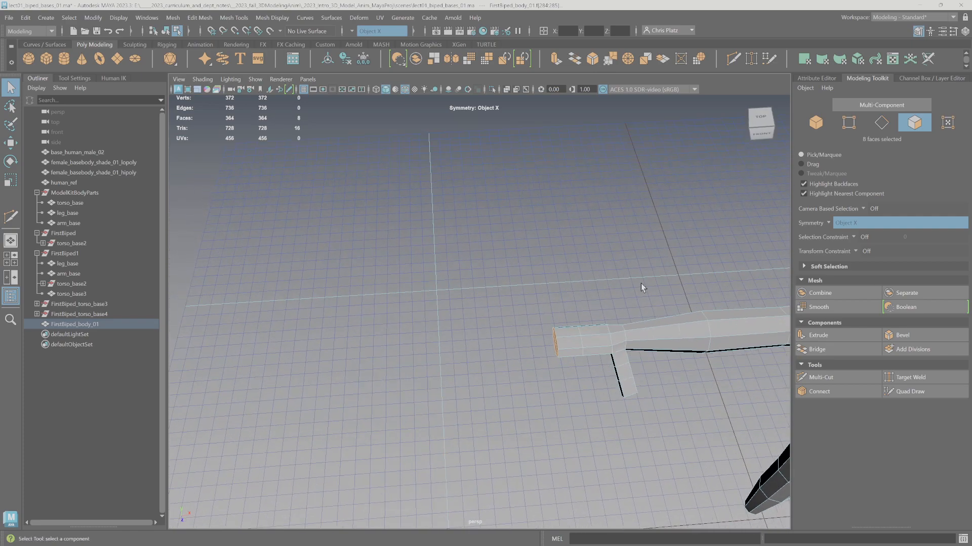
{"action": "left_click_drag", "start_coordinate": [593, 347], "coordinate": [540, 339], "text": "alt"}
{"action": "key", "text": "w"}
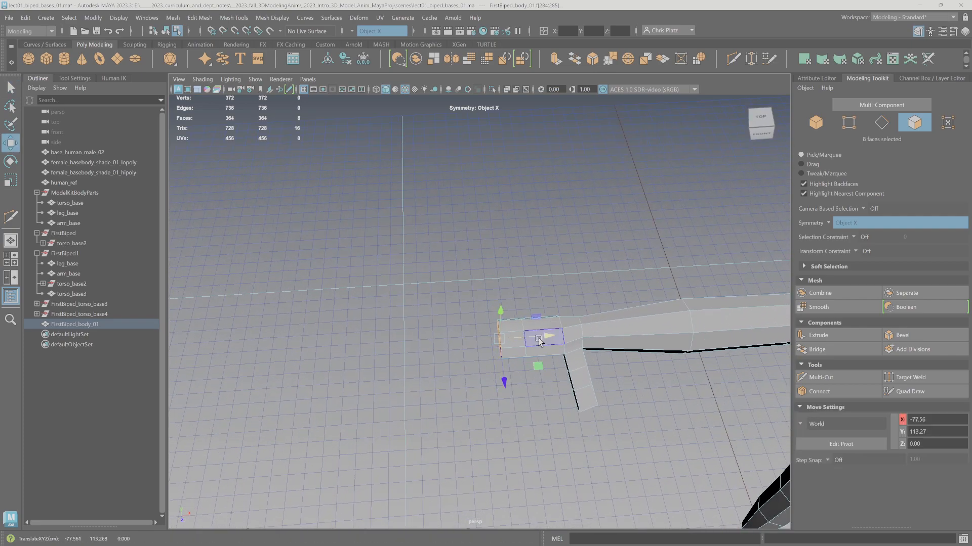
{"action": "left_click", "coordinate": [818, 335]}
{"action": "left_click_drag", "start_coordinate": [467, 349], "coordinate": [450, 351]}
Scale the extruded hand end faces down in depth and height to taper the fingers
{"action": "key", "text": "r"}
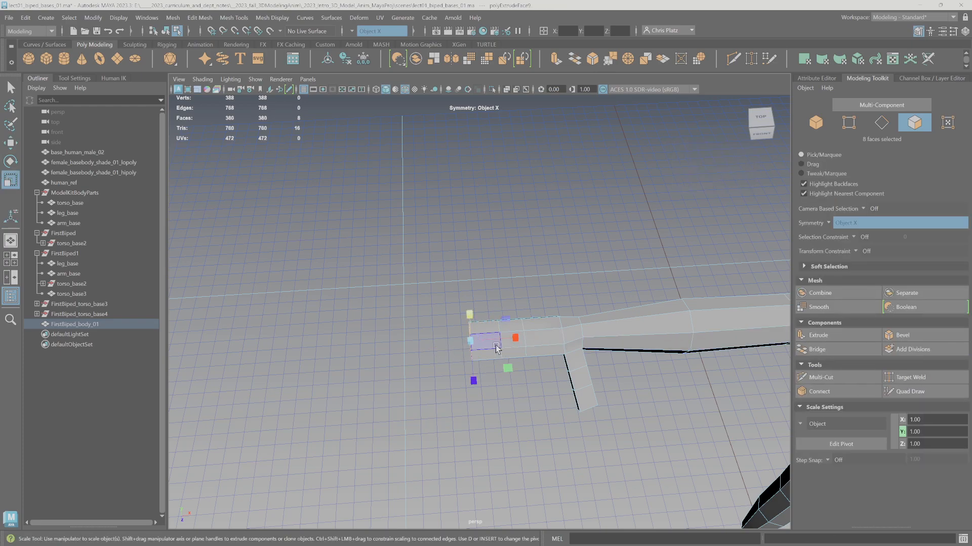
{"action": "left_click_drag", "start_coordinate": [471, 381], "coordinate": [475, 372]}
{"action": "key", "text": "space"}
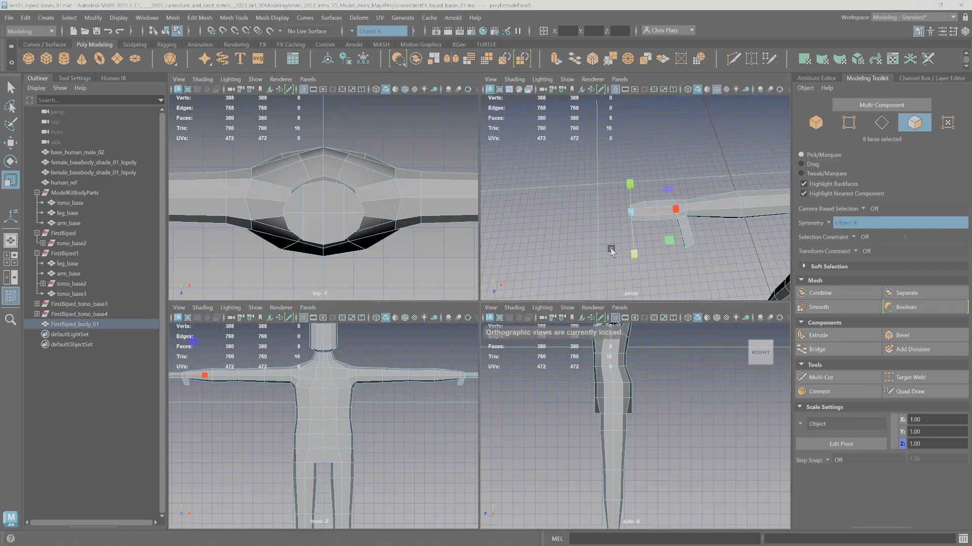
{"action": "key", "text": "space"}
{"action": "mouse_move", "coordinate": [581, 267]}
{"action": "left_mouse_down", "text": "alt"}
{"action": "mouse_move", "coordinate": [542, 287]}
{"action": "mouse_move", "coordinate": [534, 273]}
{"action": "mouse_move", "coordinate": [567, 276]}
{"action": "left_mouse_up", "text": "alt"}
{"action": "middle_click_drag", "start_coordinate": [566, 276], "coordinate": [480, 346], "text": "alt"}
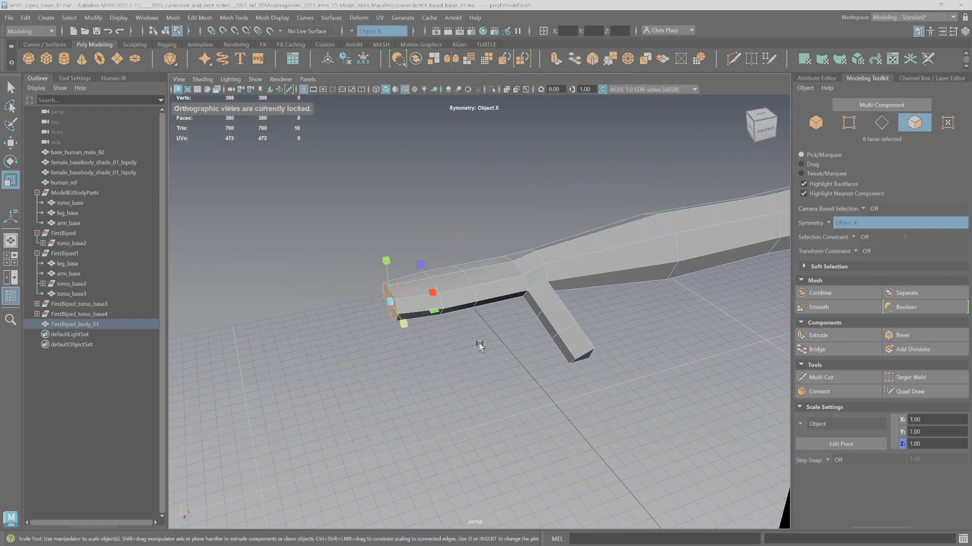
{"action": "left_click_drag", "start_coordinate": [387, 261], "coordinate": [388, 270]}
{"action": "left_click_drag", "start_coordinate": [408, 313], "coordinate": [500, 274], "text": "alt"}
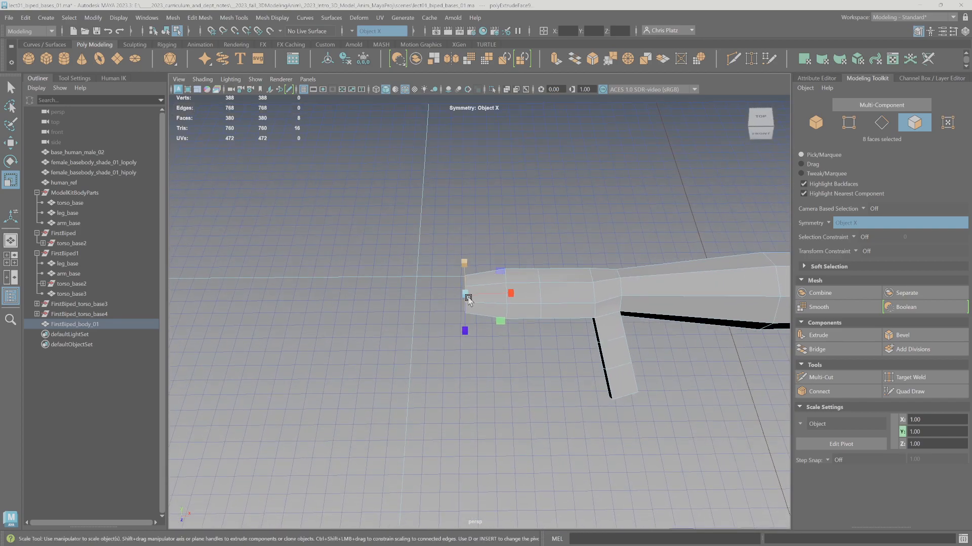
Extrude the hands' end faces outward again to X -84.58 and scale the tips
{"action": "key", "text": "w"}
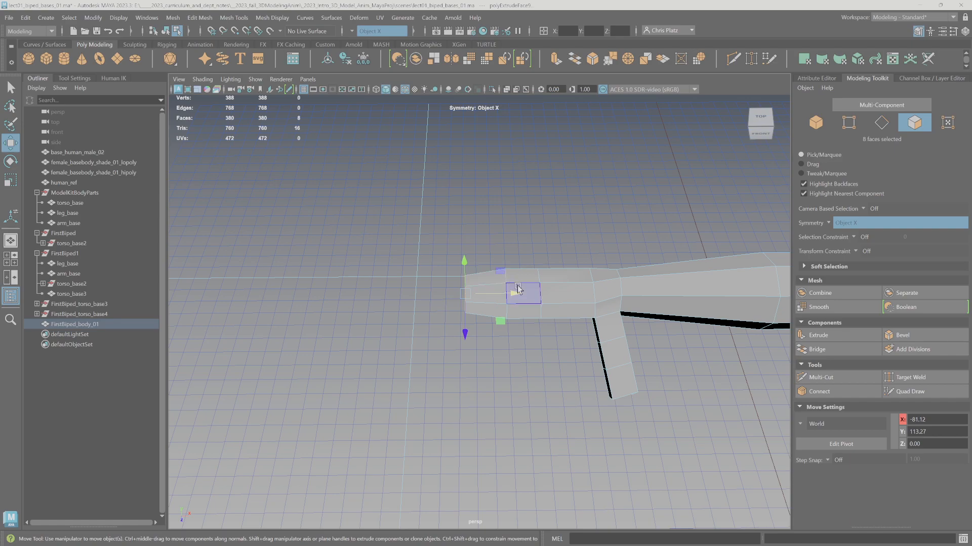
{"action": "left_click_drag", "start_coordinate": [517, 294], "coordinate": [516, 295]}
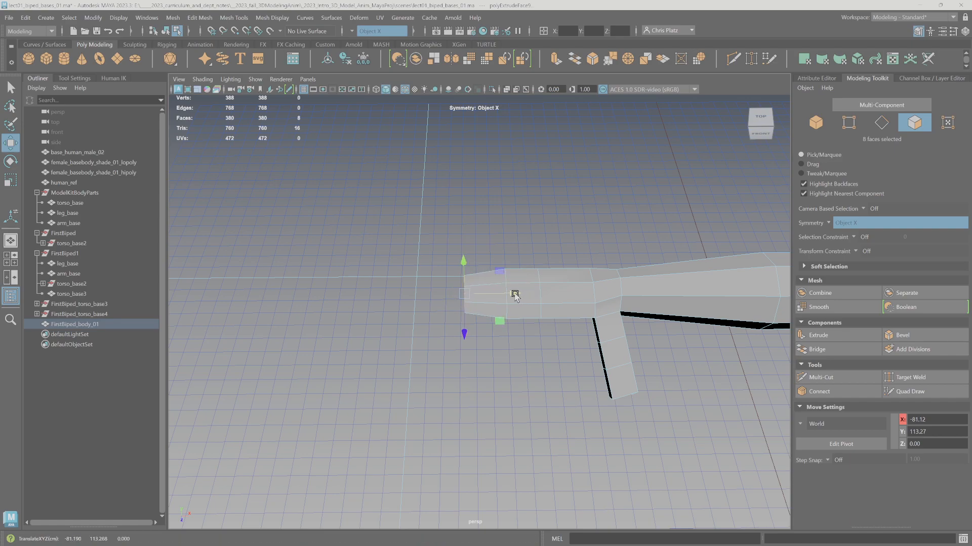
{"action": "key", "text": "ctrl+e"}
{"action": "key", "text": "w"}
{"action": "left_click_drag", "start_coordinate": [516, 295], "coordinate": [476, 298]}
{"action": "left_click_drag", "start_coordinate": [476, 297], "coordinate": [525, 299], "text": "alt"}
{"action": "key", "text": "r"}
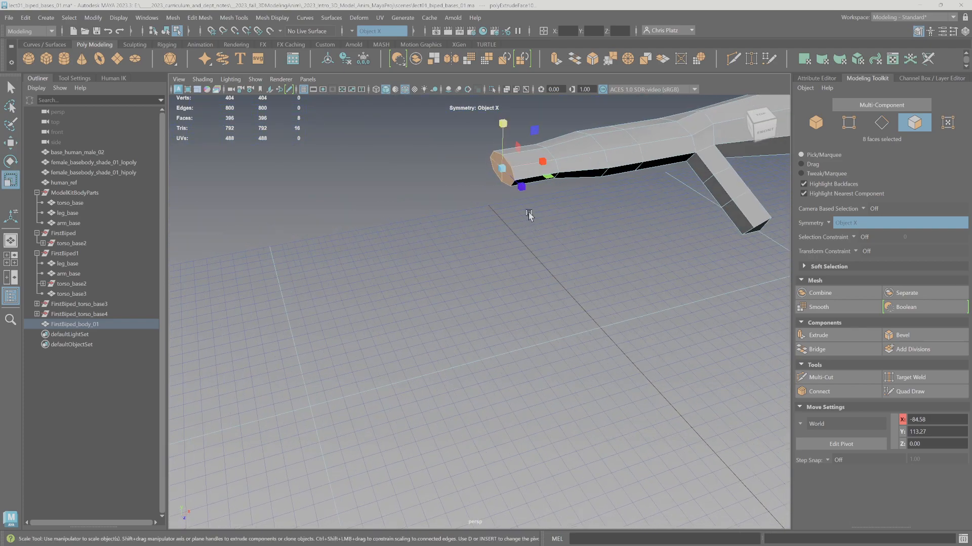
{"action": "left_click_drag", "start_coordinate": [499, 121], "coordinate": [517, 146]}
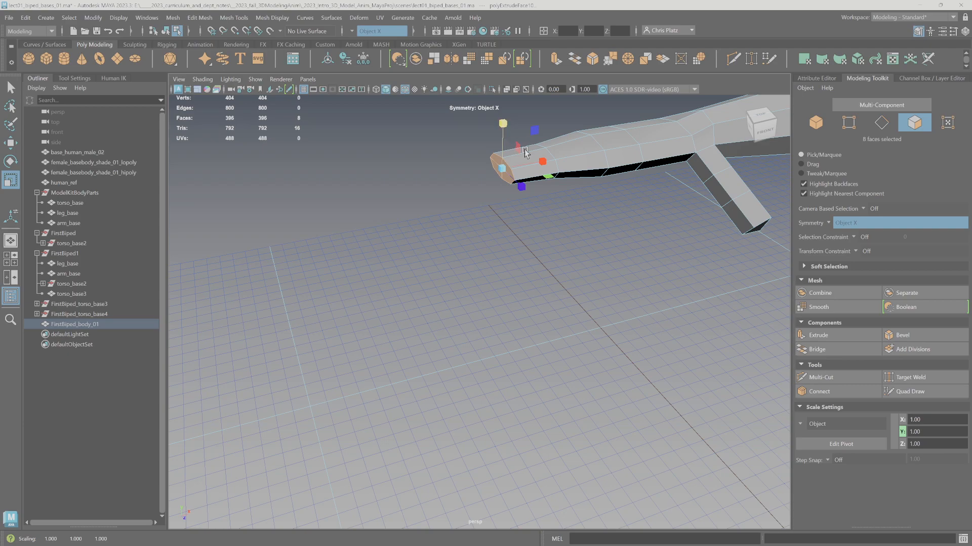
{"action": "mouse_move", "coordinate": [546, 152]}
{"action": "right_mouse_down", "text": "ctrl"}
{"action": "mouse_move", "coordinate": [551, 144]}
{"action": "mouse_move", "coordinate": [549, 153]}
{"action": "right_mouse_up", "text": "ctrl"}
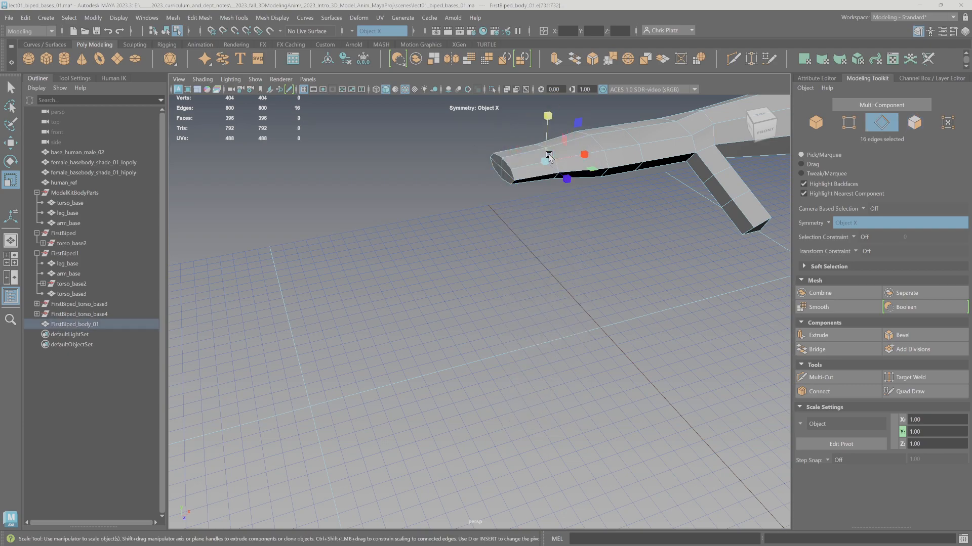
Select the open border edge loops at the leg ends and close them with Fill Hole
{"action": "left_click_drag", "start_coordinate": [553, 101], "coordinate": [616, 263], "text": "alt"}
{"action": "scroll", "coordinate": [616, 263], "scroll_direction": "down", "scroll_amount": 5}
{"action": "left_click_drag", "start_coordinate": [621, 321], "coordinate": [489, 266], "text": "alt"}
{"action": "scroll", "coordinate": [571, 300], "scroll_direction": "up", "scroll_amount": 3}
{"action": "right_click_drag", "start_coordinate": [487, 265], "coordinate": [489, 248]}
{"action": "left_click", "coordinate": [480, 335]}
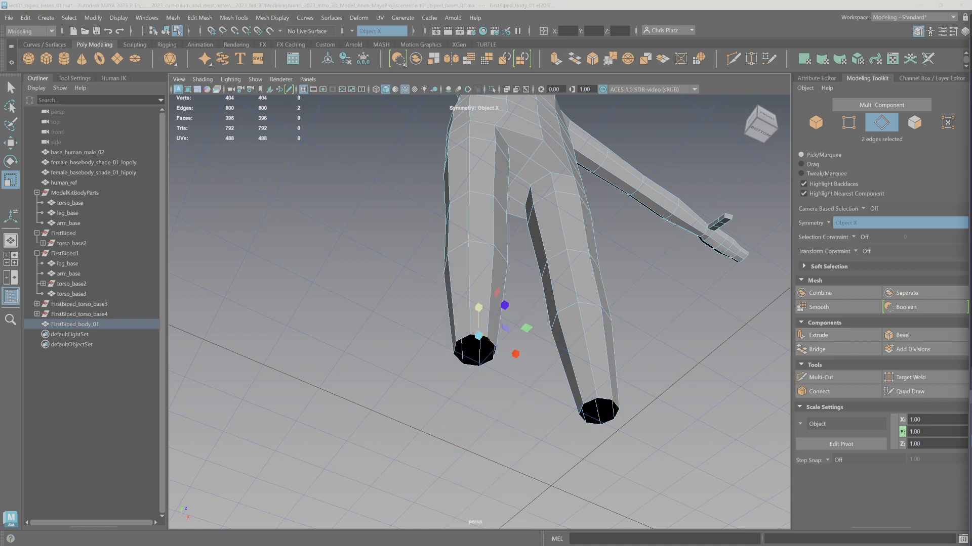
{"action": "left_click", "coordinate": [465, 344]}
{"action": "right_click_drag", "start_coordinate": [462, 339], "coordinate": [526, 343], "text": "alt"}
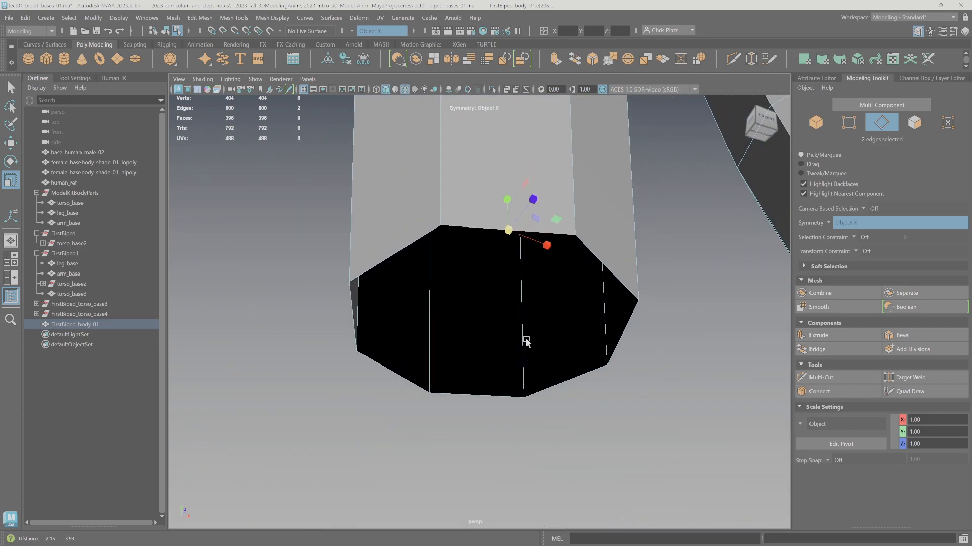
{"action": "left_click", "coordinate": [403, 248]}
{"action": "double_click", "coordinate": [516, 233]}
{"action": "scroll", "coordinate": [582, 330], "scroll_direction": "down", "scroll_amount": 10}
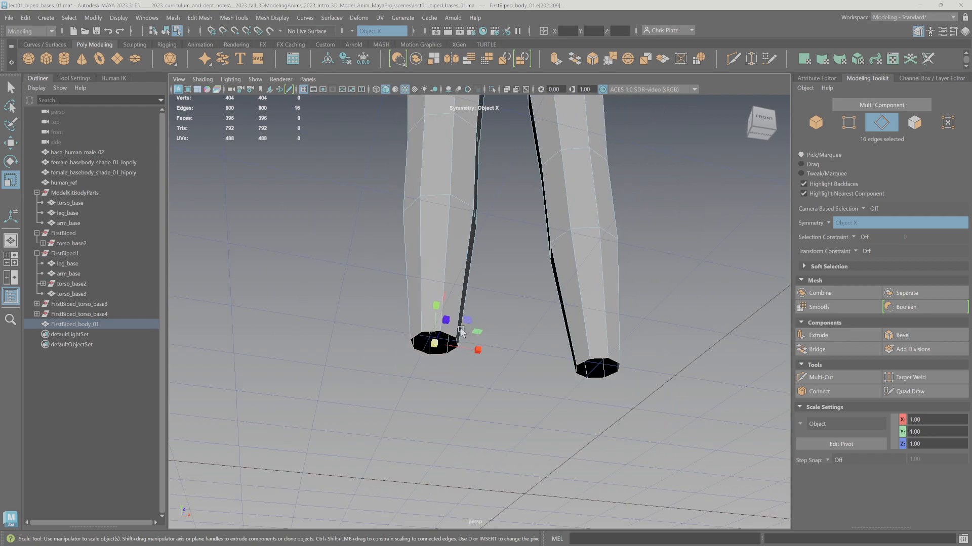
{"action": "right_click", "coordinate": [419, 335], "text": "shift"}
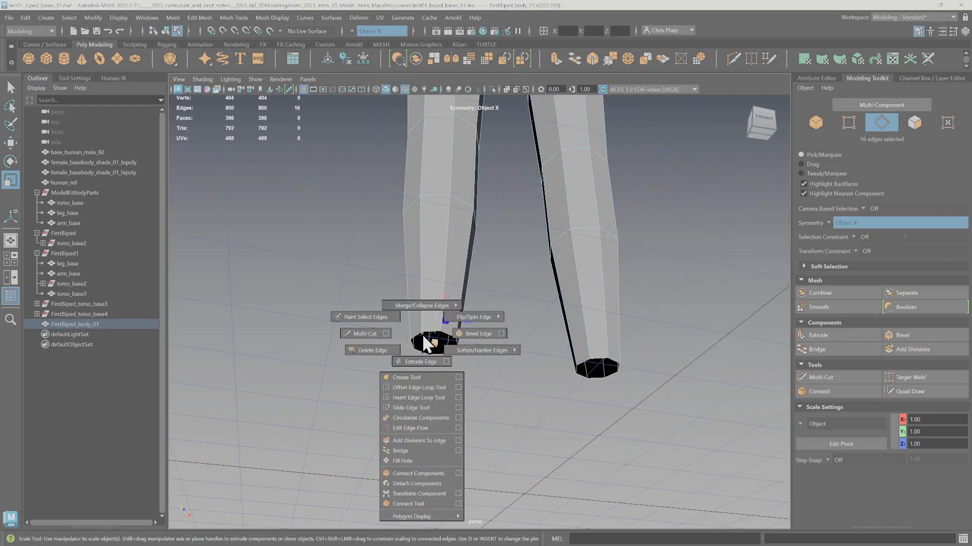
{"action": "left_click", "coordinate": [419, 461]}
Split each leg's bottom cap into four faces with Multi-Cut edges crossing at the cap's centre
{"action": "key", "text": "w"}
{"action": "left_click_drag", "start_coordinate": [454, 400], "coordinate": [442, 390], "text": "alt"}
{"action": "right_click_drag", "start_coordinate": [443, 390], "coordinate": [627, 367], "text": "alt"}
{"action": "middle_click_drag", "start_coordinate": [623, 387], "coordinate": [598, 357], "text": "alt"}
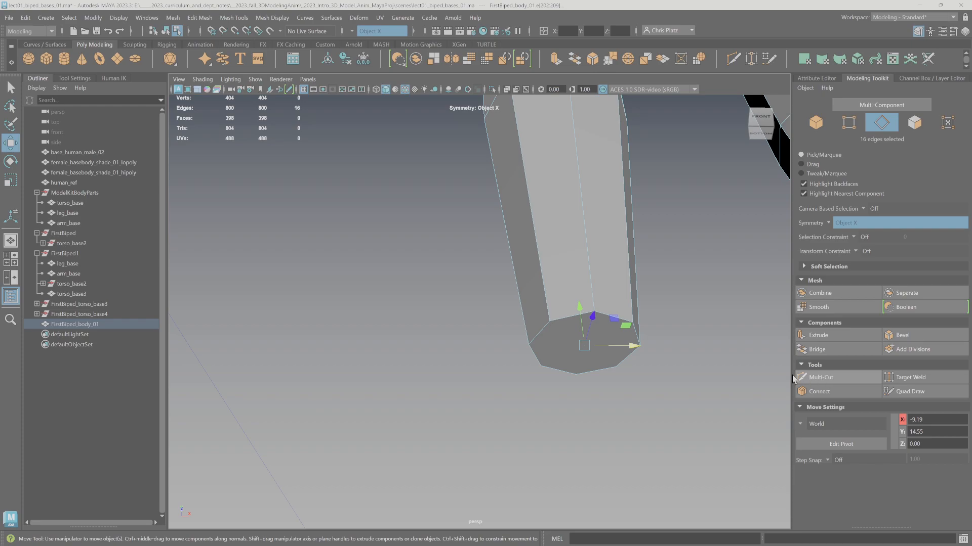
{"action": "right_click_drag", "start_coordinate": [560, 265], "coordinate": [561, 327]}
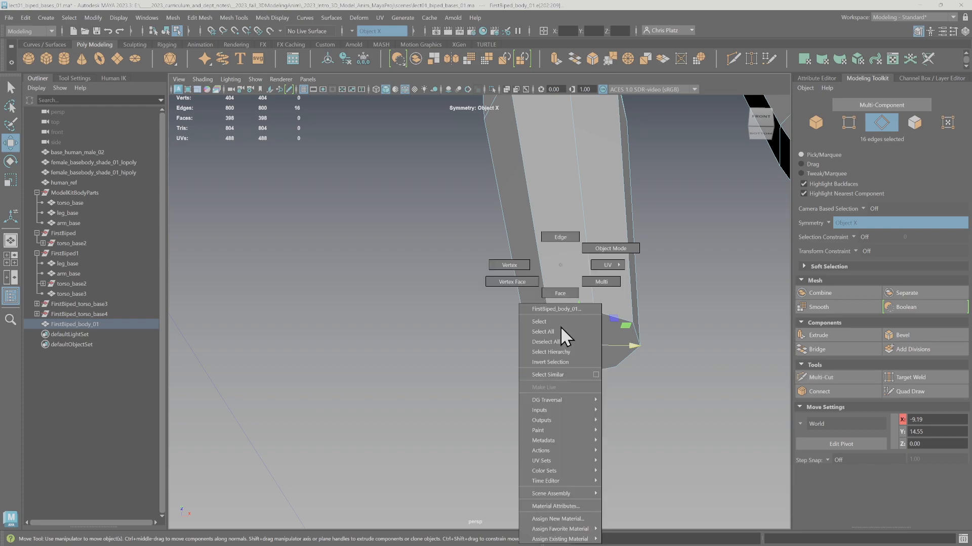
{"action": "right_click_drag", "start_coordinate": [523, 273], "coordinate": [523, 274]}
{"action": "left_click", "coordinate": [820, 377]}
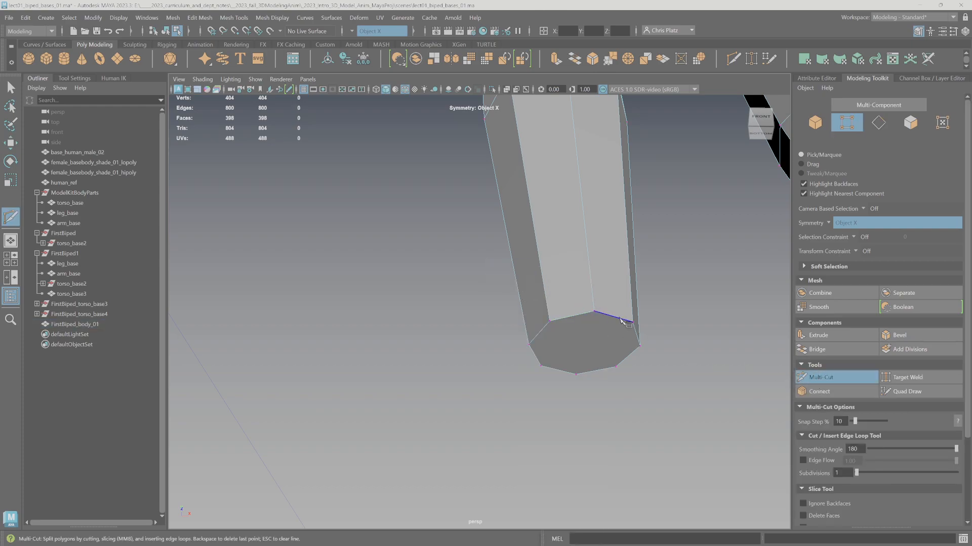
{"action": "left_click", "coordinate": [587, 361]}
{"action": "left_click_drag", "start_coordinate": [639, 359], "coordinate": [544, 313], "text": "alt"}
{"action": "middle_click_drag", "start_coordinate": [542, 310], "coordinate": [582, 355], "text": "alt"}
{"action": "right_click_drag", "start_coordinate": [582, 356], "coordinate": [545, 391], "text": "alt"}
{"action": "mouse_move", "coordinate": [548, 394]}
{"action": "left_mouse_down", "text": "alt"}
{"action": "mouse_move", "coordinate": [547, 408]}
{"action": "mouse_move", "coordinate": [547, 395]}
{"action": "left_mouse_up", "text": "alt"}
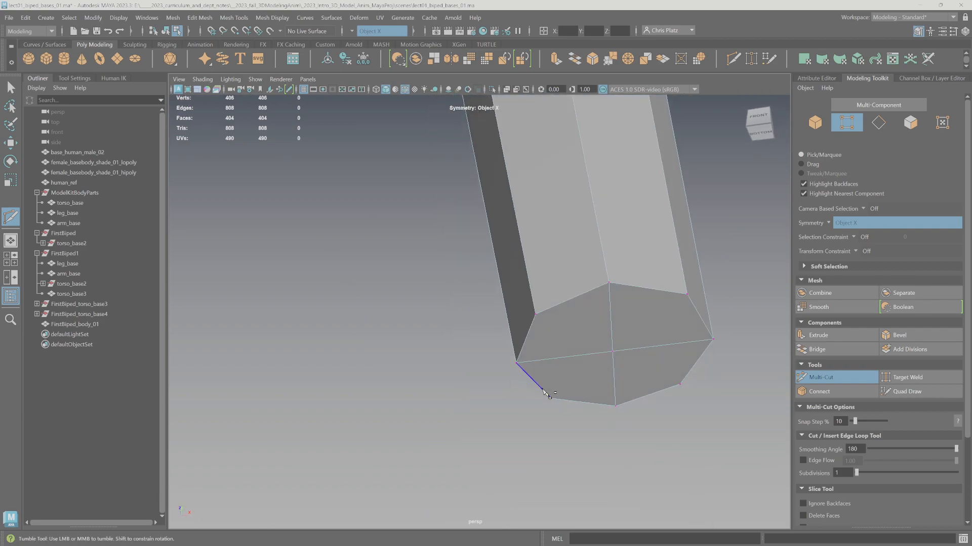
{"action": "key", "text": "q"}
Select the four cap faces under each leg and extrude them downward to Y 10.91 as ankle blocks
{"action": "scroll", "coordinate": [639, 395], "scroll_direction": "down", "scroll_amount": 5}
{"action": "left_click_drag", "start_coordinate": [572, 351], "coordinate": [594, 371], "text": "alt"}
{"action": "right_click_drag", "start_coordinate": [594, 370], "coordinate": [664, 380], "text": "alt"}
{"action": "middle_click_drag", "start_coordinate": [664, 380], "coordinate": [615, 315], "text": "alt"}
{"action": "right_click_drag", "start_coordinate": [615, 314], "coordinate": [597, 397], "text": "alt"}
{"action": "left_click_drag", "start_coordinate": [596, 397], "coordinate": [611, 363], "text": "alt"}
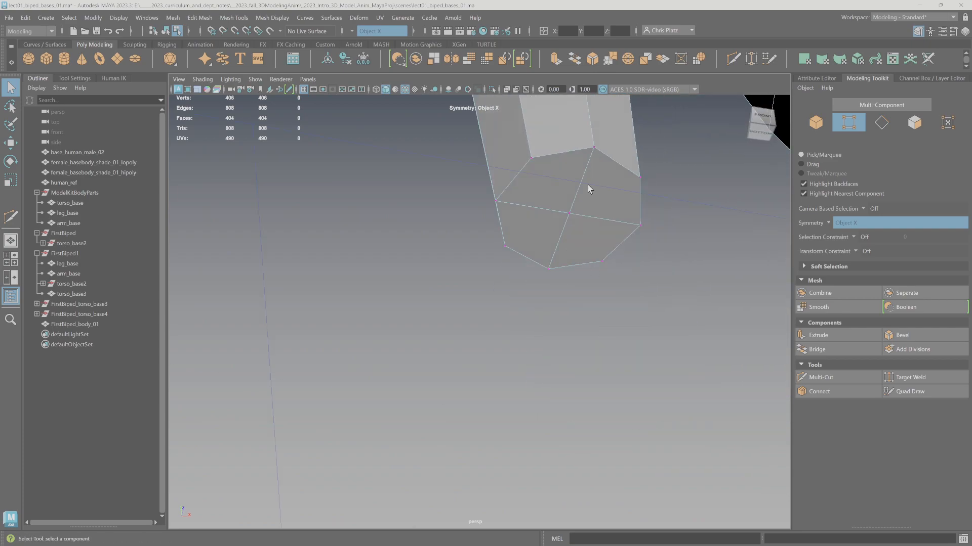
{"action": "right_click_drag", "start_coordinate": [564, 232], "coordinate": [564, 257]}
{"action": "left_click", "coordinate": [552, 186]}
{"action": "left_click", "coordinate": [541, 227], "text": "shift"}
{"action": "left_click", "coordinate": [600, 198], "text": "shift"}
{"action": "left_click", "coordinate": [581, 232], "text": "shift"}
{"action": "right_click_drag", "start_coordinate": [697, 259], "coordinate": [590, 301], "text": "alt"}
{"action": "left_click_drag", "start_coordinate": [590, 301], "coordinate": [729, 340], "text": "alt"}
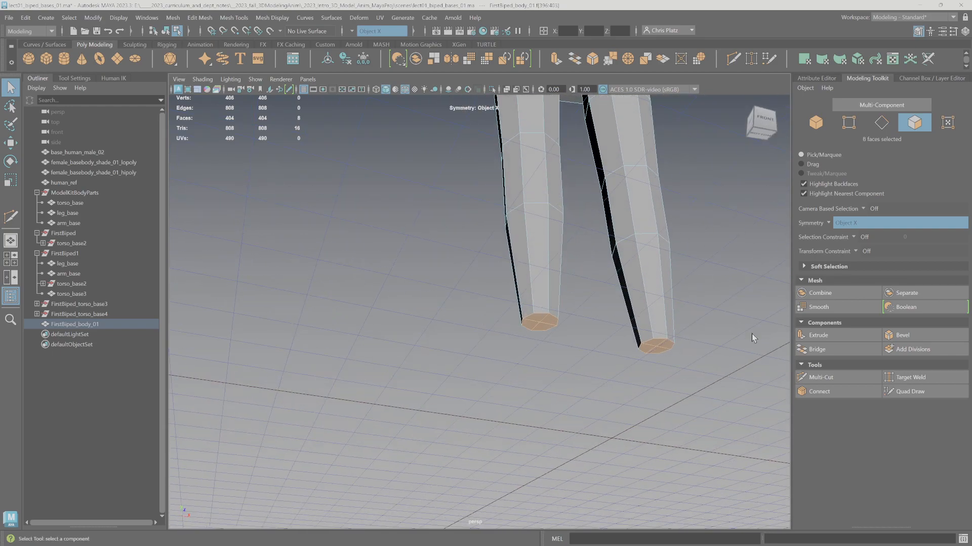
{"action": "left_click", "coordinate": [811, 336]}
{"action": "key", "text": "w"}
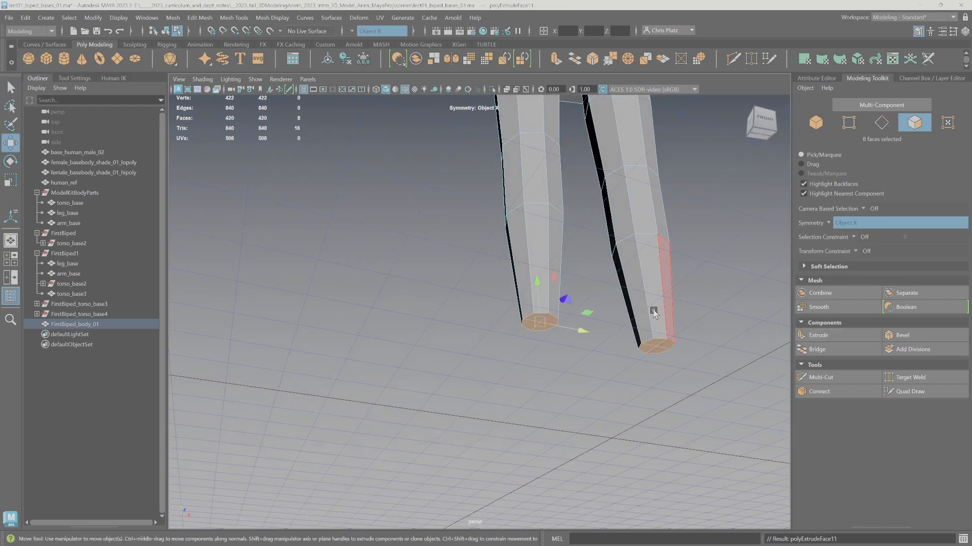
{"action": "left_click_drag", "start_coordinate": [540, 285], "coordinate": [546, 334]}
{"action": "key", "text": "alt+space"}
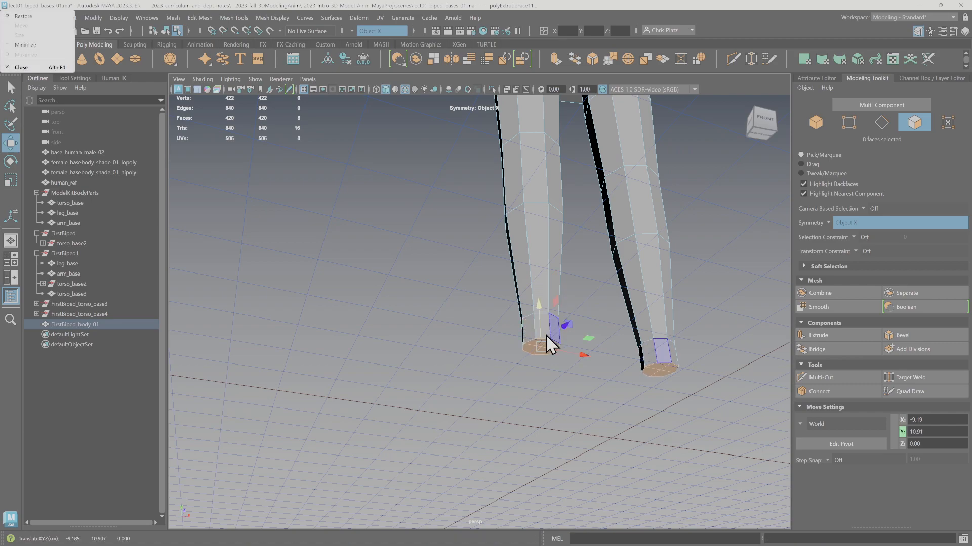
Extrude the two front faces of each ankle block and pull them forward to Z 7.51 to form the feet
{"action": "left_click_drag", "start_coordinate": [556, 382], "coordinate": [533, 409], "text": "alt"}
{"action": "left_click", "coordinate": [437, 381]}
{"action": "left_click", "coordinate": [448, 376], "text": "shift"}
{"action": "key", "text": "r"}
{"action": "left_click", "coordinate": [838, 335]}
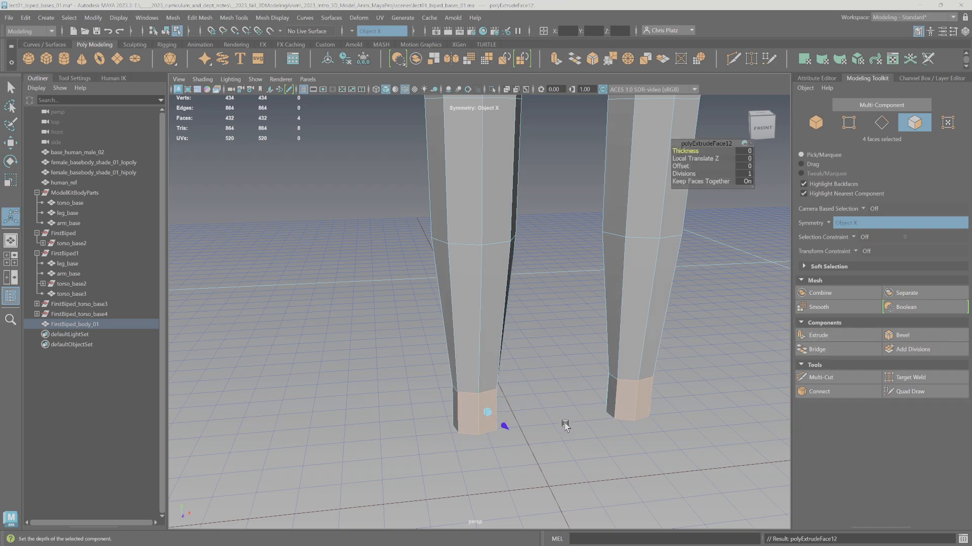
{"action": "key", "text": "w"}
{"action": "left_click_drag", "start_coordinate": [522, 435], "coordinate": [613, 412], "text": "alt"}
{"action": "left_click_drag", "start_coordinate": [671, 372], "coordinate": [568, 403]}
Lower the two top front edges of each foot to Y 12.37 so the instep slopes toward the toes
{"action": "scroll", "coordinate": [566, 404], "scroll_direction": "up", "scroll_amount": 3}
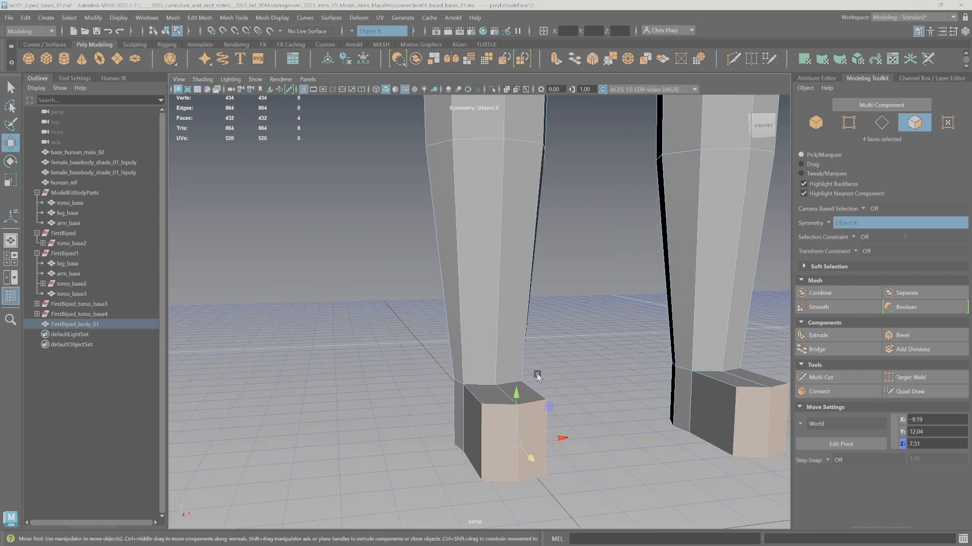
{"action": "middle_click_drag", "start_coordinate": [536, 358], "coordinate": [537, 289], "text": "alt"}
{"action": "right_click_drag", "start_coordinate": [500, 302], "coordinate": [471, 265], "text": "ctrl"}
{"action": "left_click", "coordinate": [511, 328]}
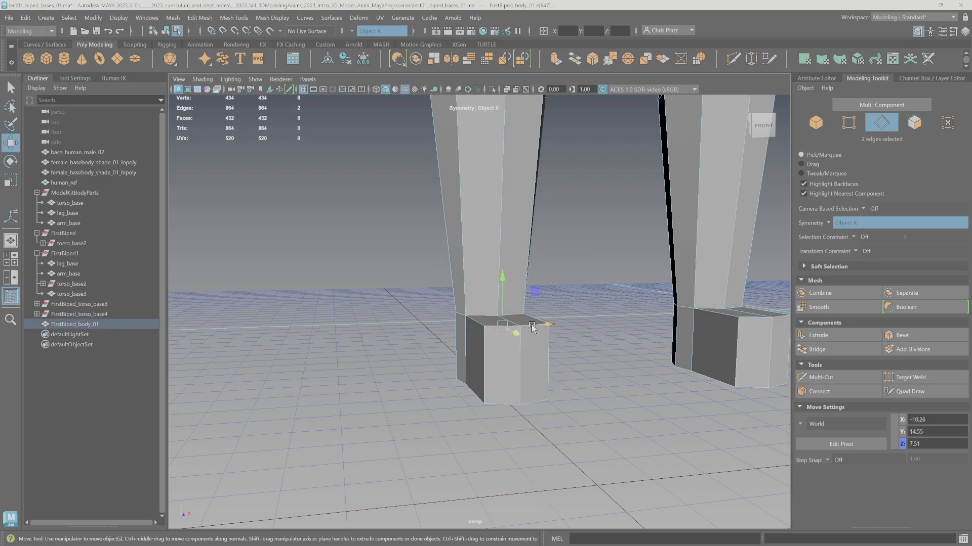
{"action": "left_click", "coordinate": [555, 327]}
{"action": "left_click", "coordinate": [541, 326]}
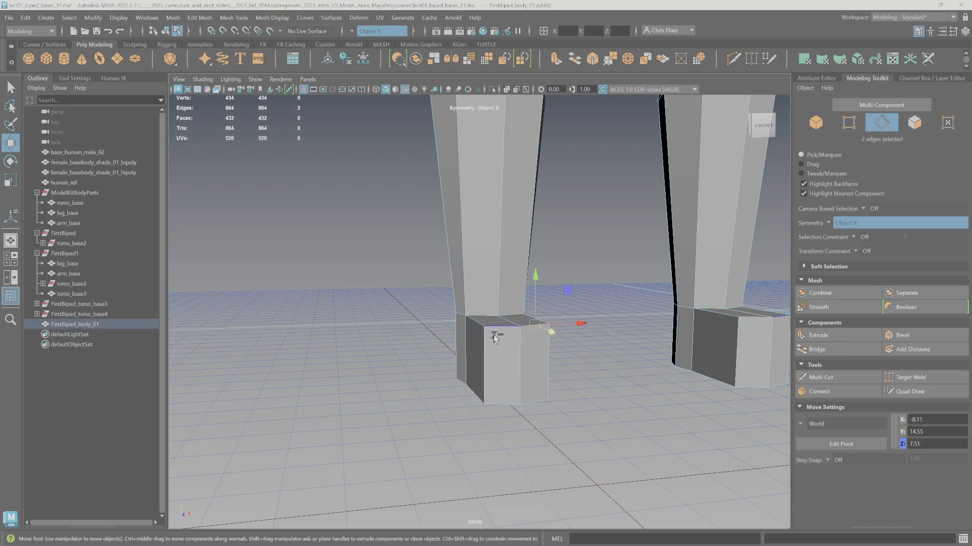
{"action": "left_click", "coordinate": [506, 328], "text": "shift"}
{"action": "left_click_drag", "start_coordinate": [517, 276], "coordinate": [451, 357]}
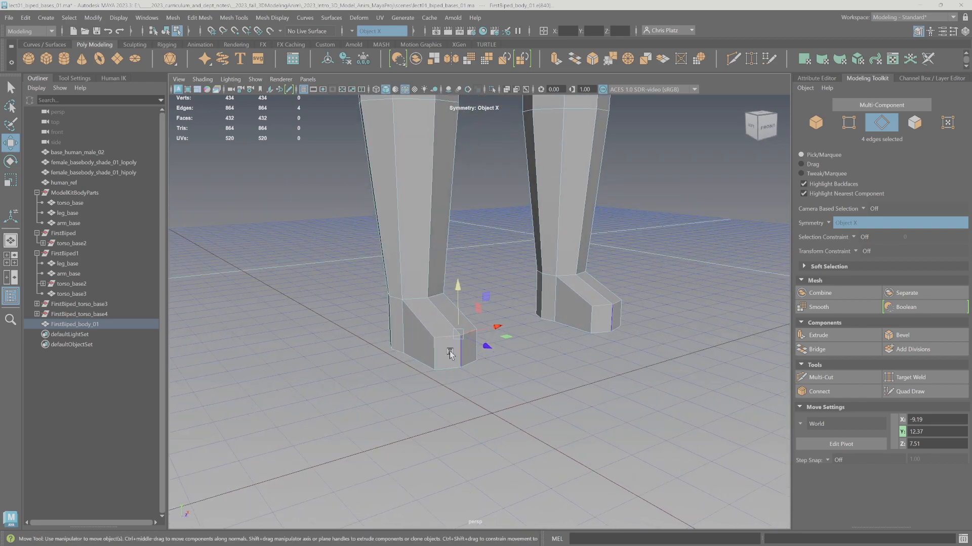
Extrude the front faces of both feet and pull them forward to add a toe section
{"action": "right_click_drag", "start_coordinate": [451, 354], "coordinate": [452, 291]}
{"action": "left_click", "coordinate": [450, 358]}
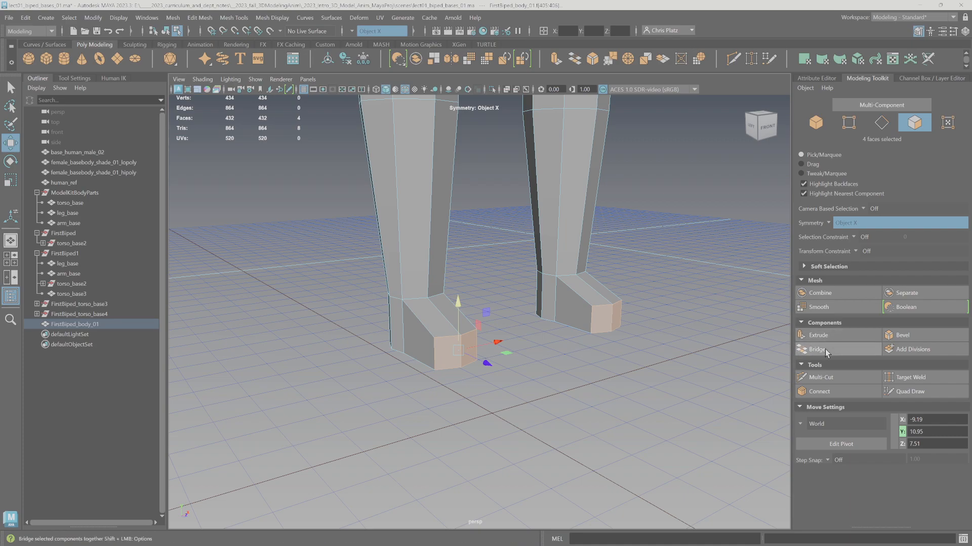
{"action": "left_click", "coordinate": [833, 334]}
{"action": "left_click_drag", "start_coordinate": [490, 367], "coordinate": [524, 387]}
{"action": "scroll", "coordinate": [548, 402], "scroll_direction": "down", "scroll_amount": 8}
{"action": "middle_click_drag", "start_coordinate": [541, 354], "coordinate": [563, 479], "text": "alt"}
{"action": "scroll", "coordinate": [560, 475], "scroll_direction": "down", "scroll_amount": 2}
{"action": "left_click_drag", "start_coordinate": [553, 461], "coordinate": [490, 347], "text": "alt"}
In the front view, move the whole body down to Y 61.08 so the feet meet the ground line
{"action": "right_click_drag", "start_coordinate": [490, 265], "coordinate": [538, 253]}
{"action": "scroll", "coordinate": [539, 257], "scroll_direction": "down", "scroll_amount": 4}
{"action": "key", "text": "space"}
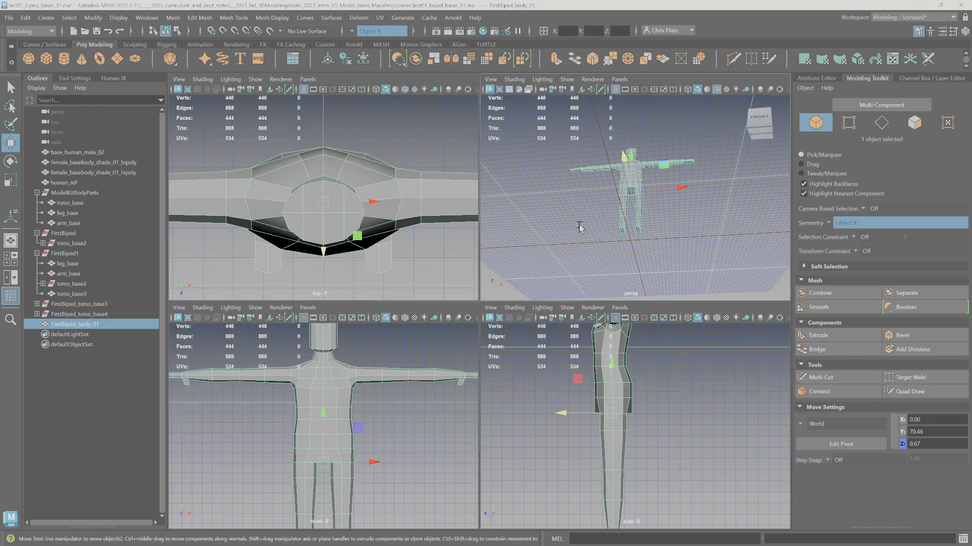
{"action": "key", "text": "space"}
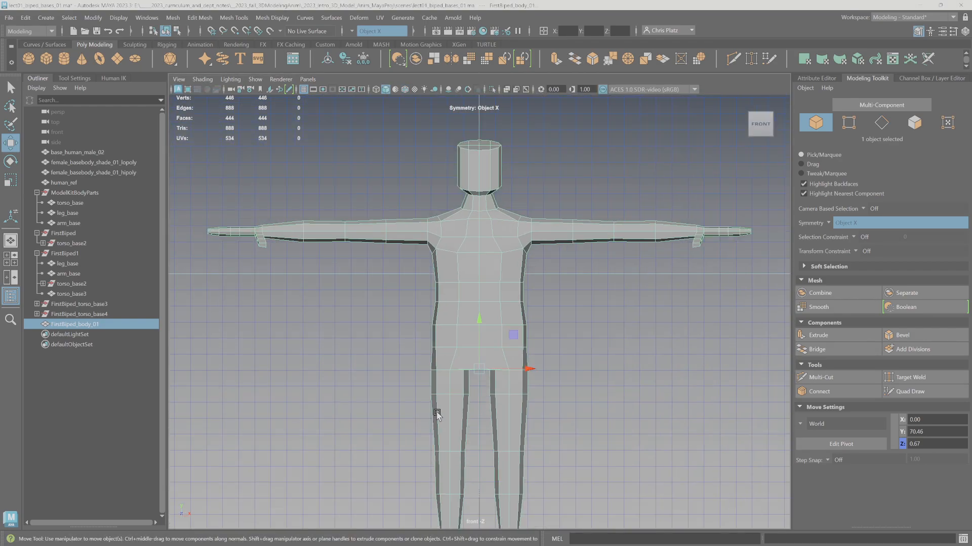
{"action": "scroll", "coordinate": [562, 392], "scroll_direction": "down", "scroll_amount": 2}
{"action": "middle_click_drag", "start_coordinate": [559, 392], "coordinate": [587, 255], "text": "alt"}
{"action": "scroll", "coordinate": [570, 273], "scroll_direction": "up", "scroll_amount": 4}
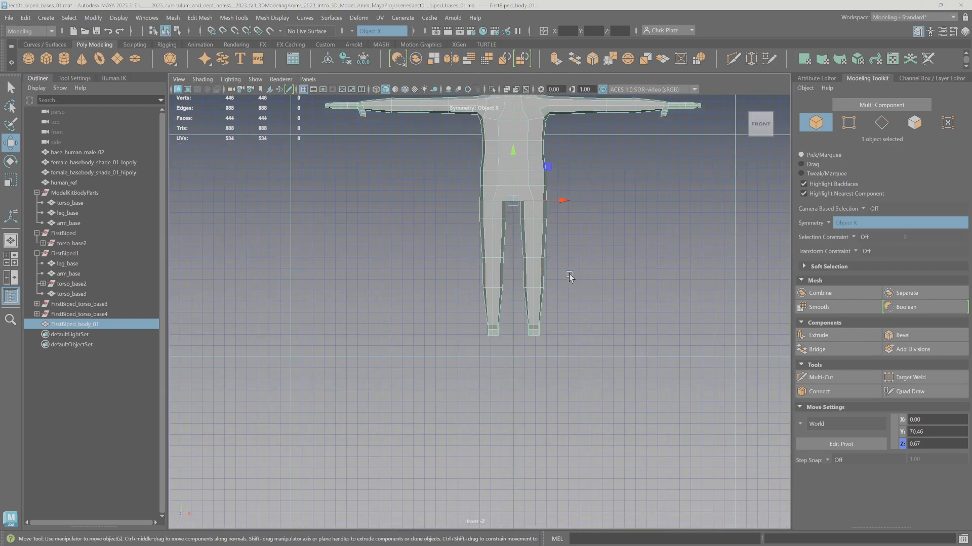
{"action": "left_click_drag", "start_coordinate": [515, 139], "coordinate": [519, 163]}
In the side view, select the sole vertices of both feet and grid-snap them down to Y 0
{"action": "key", "text": "space"}
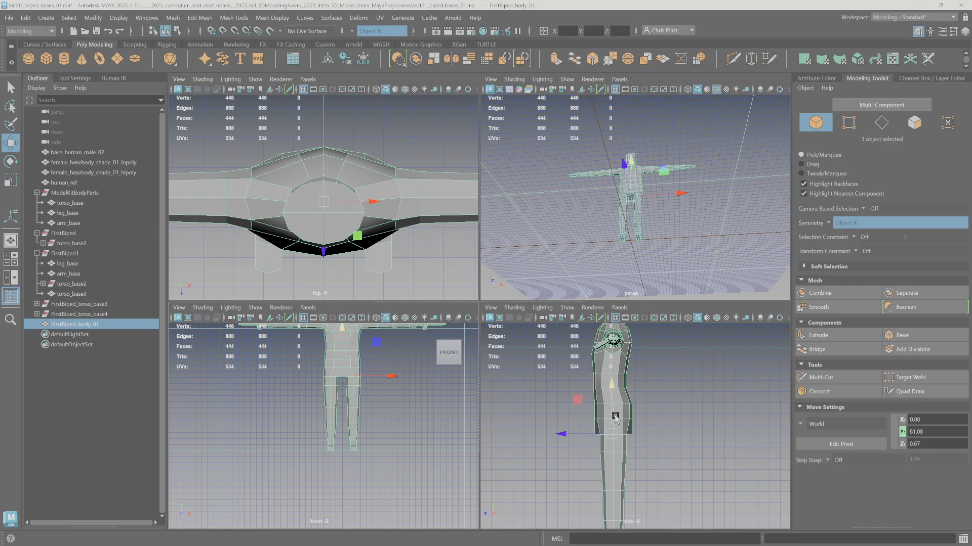
{"action": "key", "text": "space"}
{"action": "scroll", "coordinate": [518, 348], "scroll_direction": "up", "scroll_amount": 2}
{"action": "scroll", "coordinate": [499, 362], "scroll_direction": "down", "scroll_amount": 2}
{"action": "scroll", "coordinate": [514, 352], "scroll_direction": "up", "scroll_amount": 8}
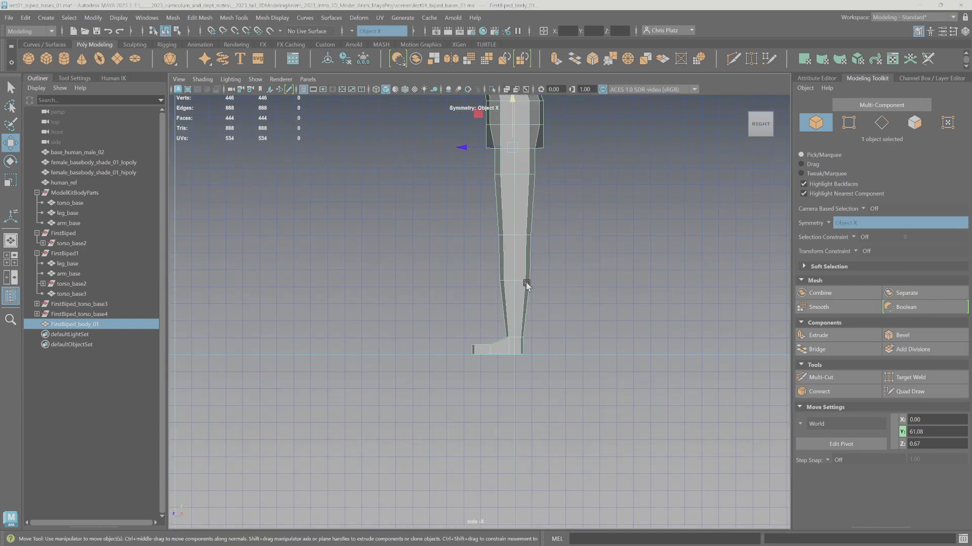
{"action": "scroll", "coordinate": [517, 354], "scroll_direction": "up", "scroll_amount": 6}
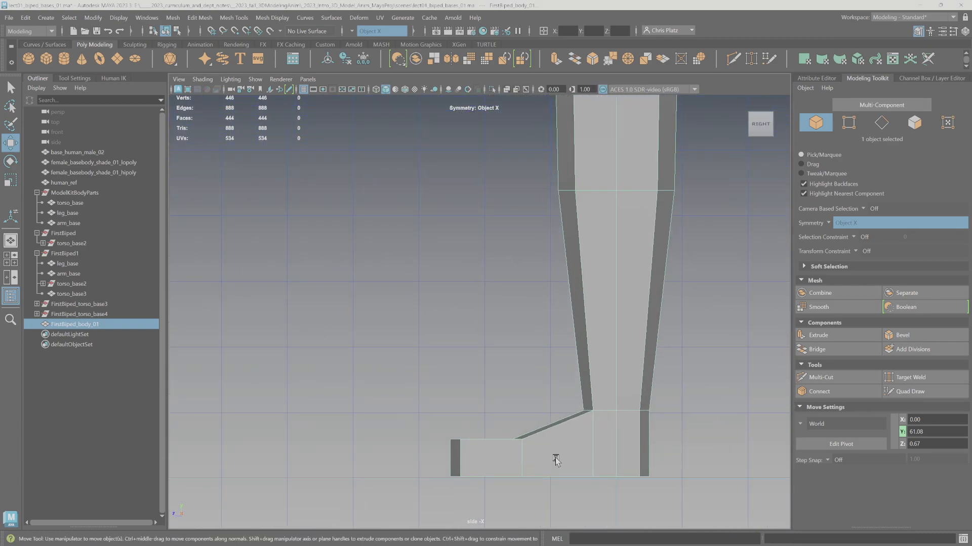
{"action": "middle_click_drag", "start_coordinate": [566, 478], "coordinate": [542, 279], "text": "alt"}
{"action": "right_click_drag", "start_coordinate": [542, 283], "coordinate": [494, 266]}
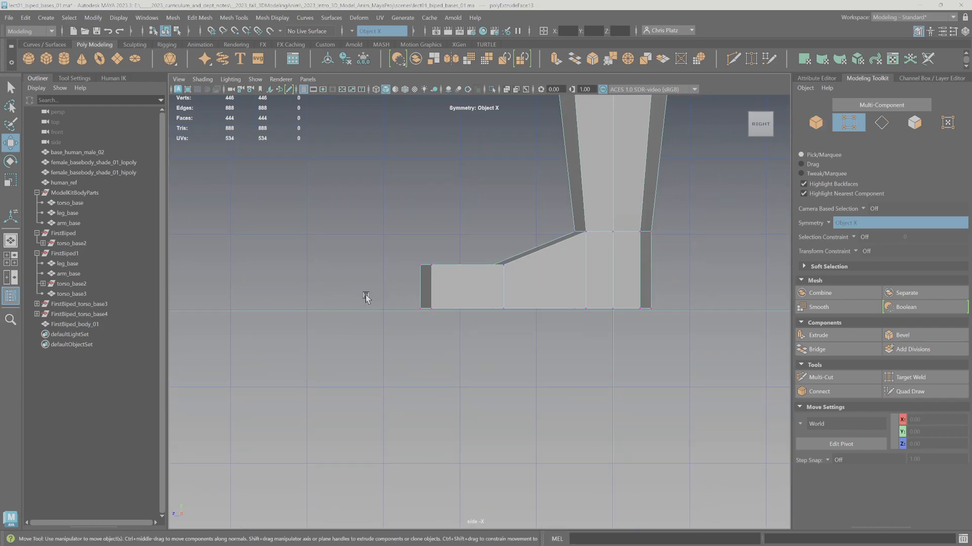
{"action": "left_click_drag", "start_coordinate": [853, 392], "coordinate": [854, 394]}
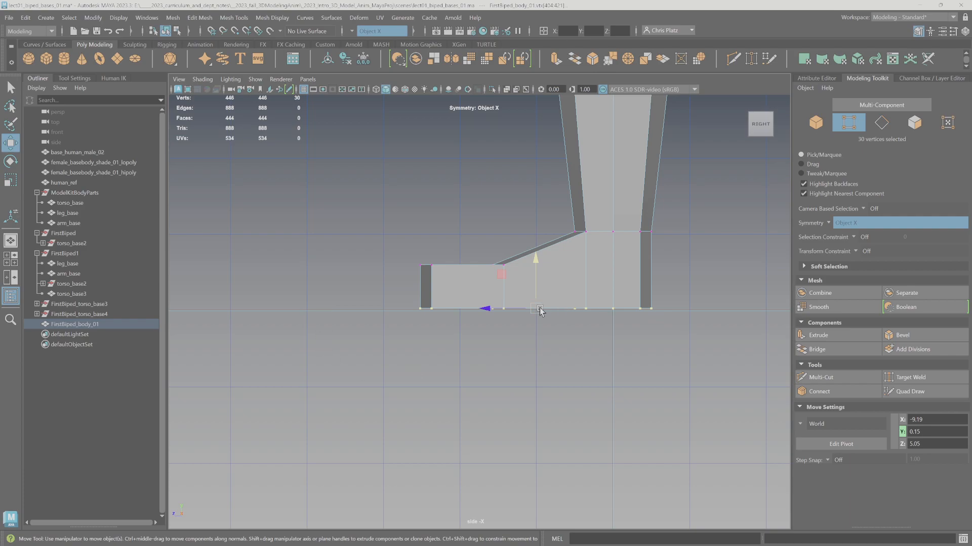
{"action": "key", "text": "x"}
{"action": "left_click_drag", "start_coordinate": [536, 271], "coordinate": [539, 284]}
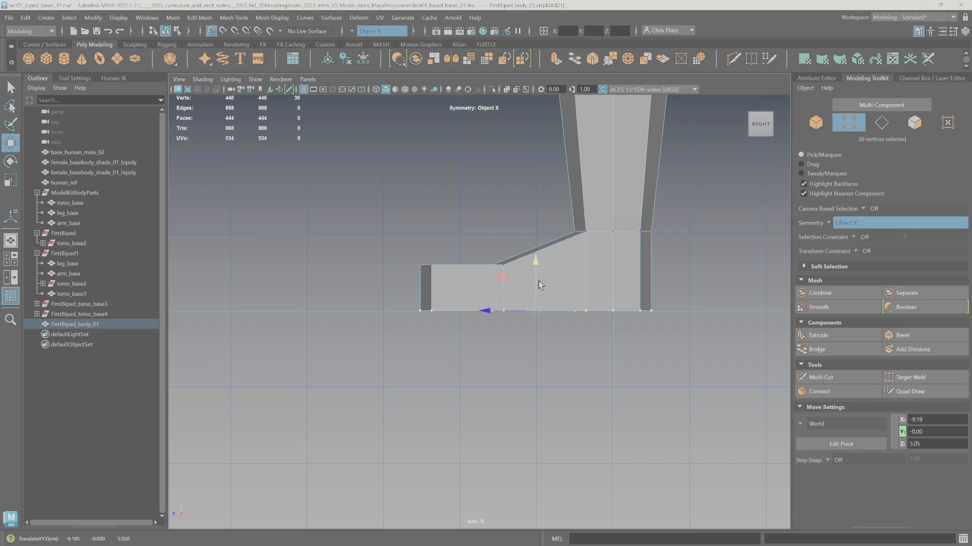
{"action": "scroll", "coordinate": [544, 304], "scroll_direction": "down", "scroll_amount": 3}
{"action": "right_click_drag", "start_coordinate": [545, 268], "coordinate": [590, 247]}
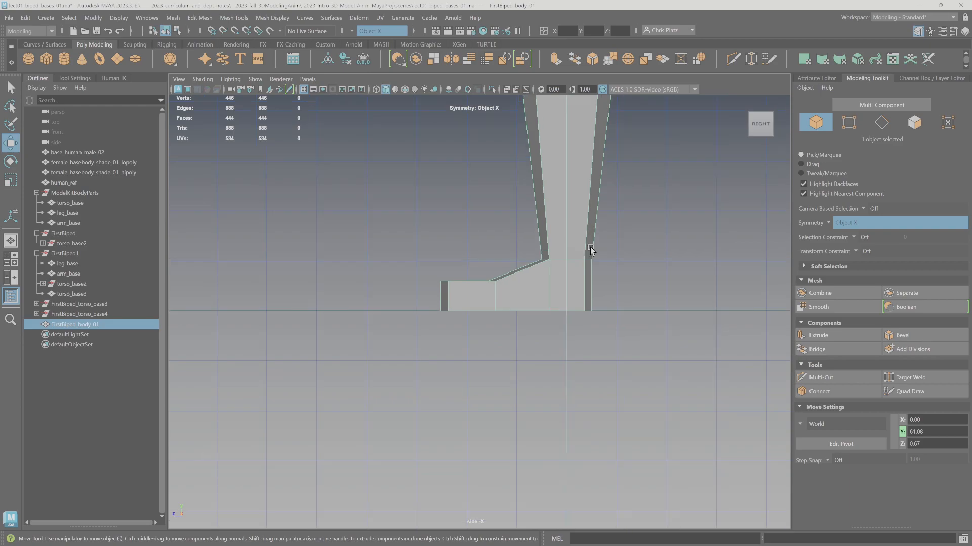
In the perspective view, snap the body's pivot to the grid origin between the feet
{"action": "key", "text": "space"}
{"action": "key", "text": "space"}
{"action": "scroll", "coordinate": [490, 336], "scroll_direction": "up", "scroll_amount": 6}
{"action": "left_click_drag", "start_coordinate": [499, 256], "coordinate": [513, 268], "text": "alt"}
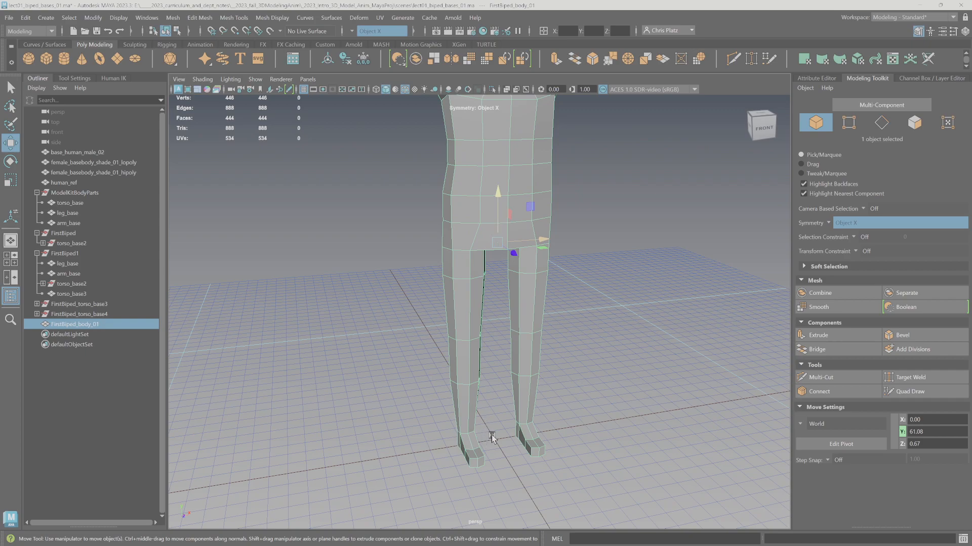
{"action": "scroll", "coordinate": [496, 445], "scroll_direction": "down", "scroll_amount": 6}
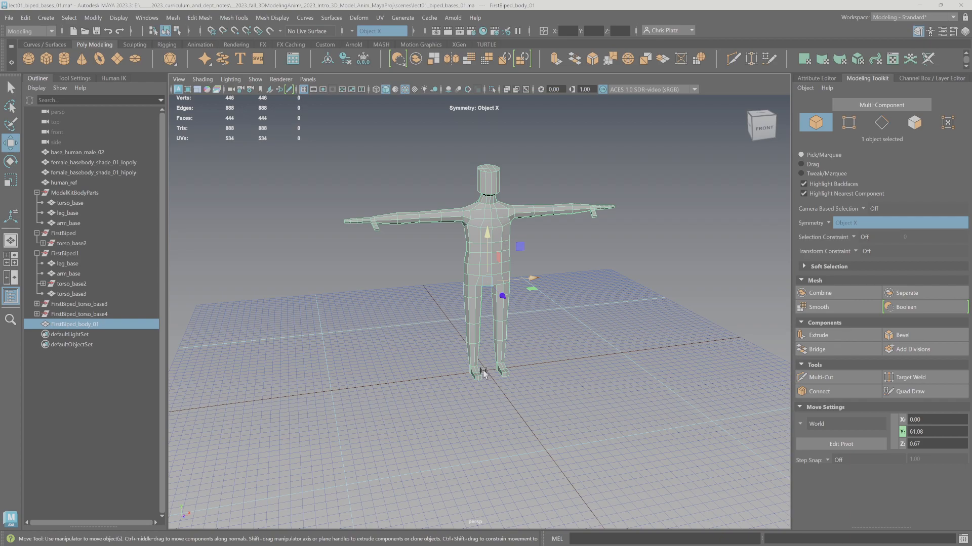
{"action": "scroll", "coordinate": [488, 369], "scroll_direction": "up", "scroll_amount": 4}
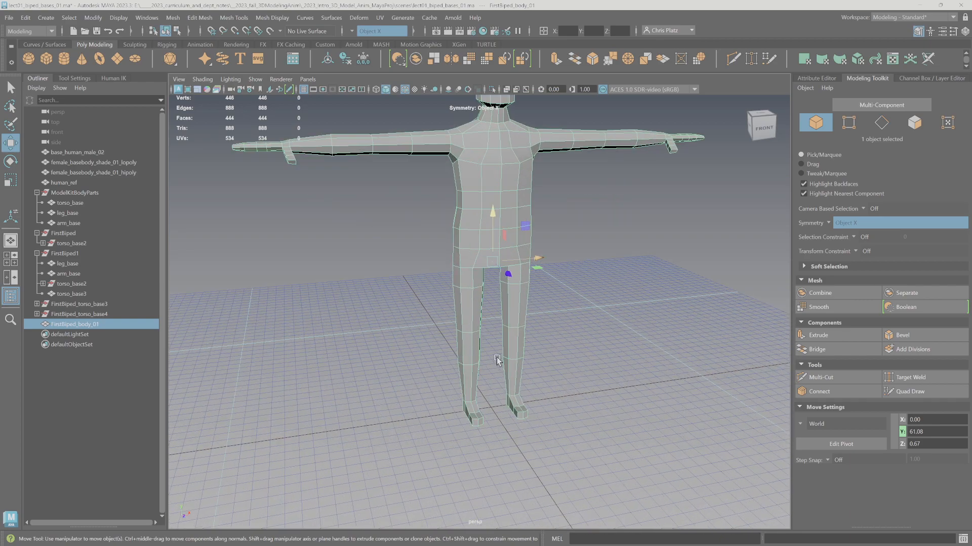
{"action": "left_click_drag", "start_coordinate": [508, 308], "coordinate": [509, 306], "text": "alt"}
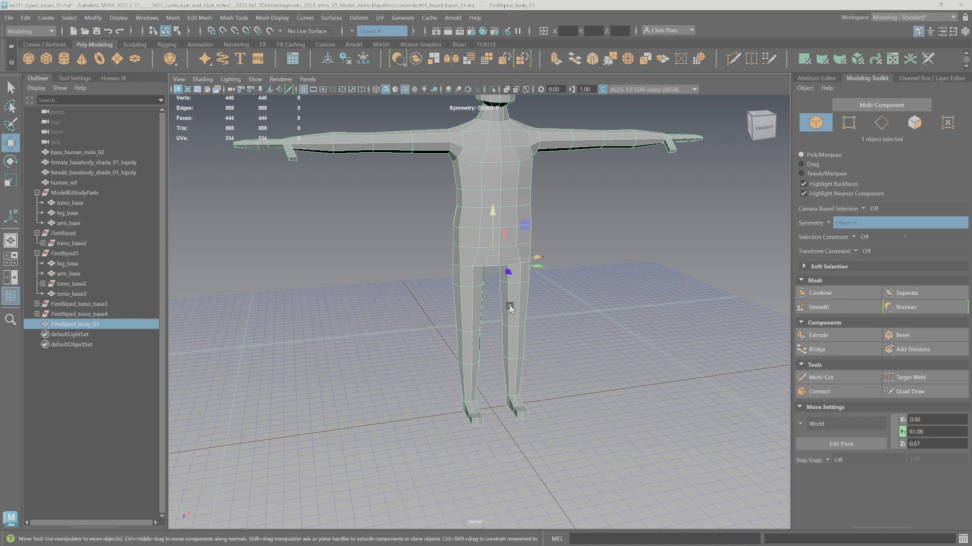
{"action": "key", "text": "d"}
{"action": "key", "text": "x"}
{"action": "left_click_drag", "start_coordinate": [490, 259], "coordinate": [500, 401]}
Freeze the body's transformations and delete its construction history
{"action": "scroll", "coordinate": [492, 409], "scroll_direction": "down", "scroll_amount": 3}
{"action": "left_click", "coordinate": [363, 60]}
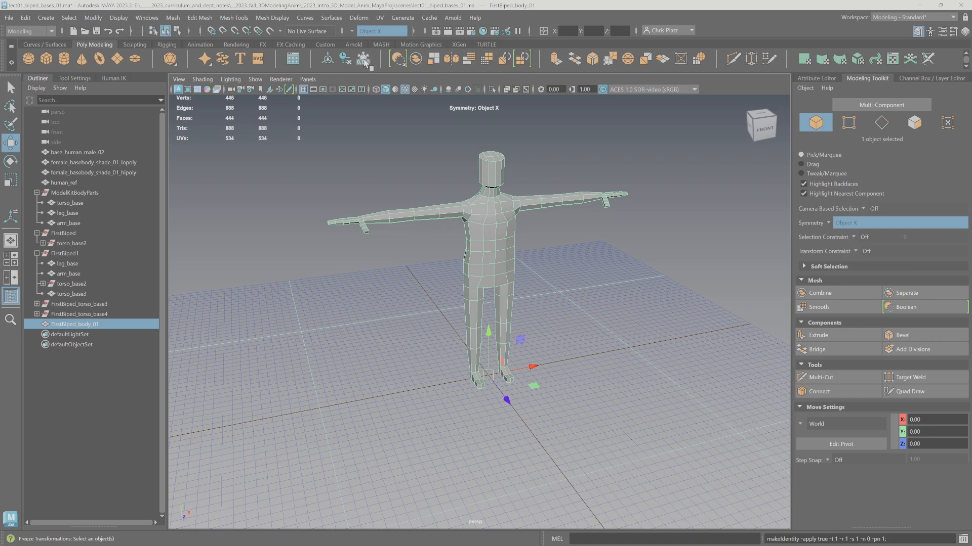
{"action": "left_click", "coordinate": [347, 60]}
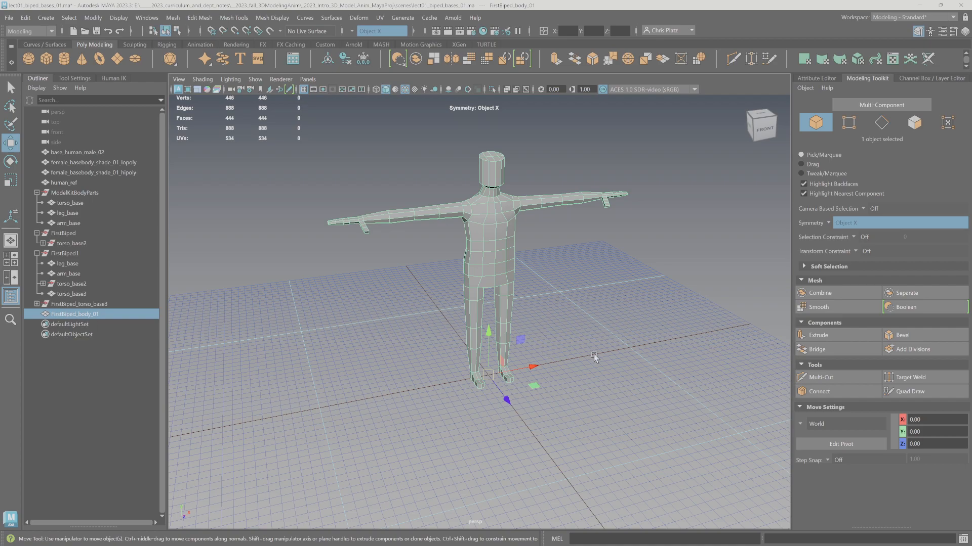
Save the scene, accepting the student version notice, and return to the Move tool
{"action": "left_click_drag", "start_coordinate": [487, 330], "coordinate": [441, 324], "text": "alt"}
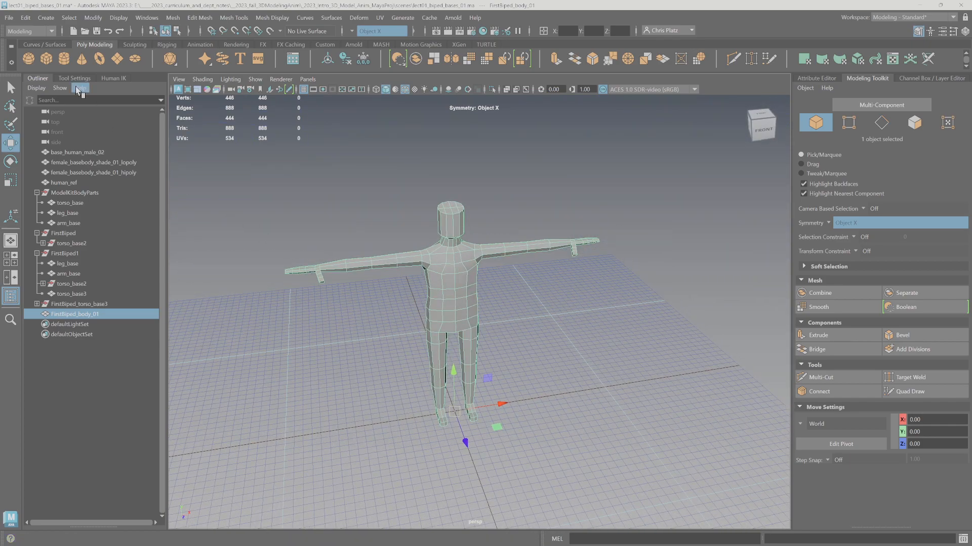
{"action": "left_click", "coordinate": [9, 17]}
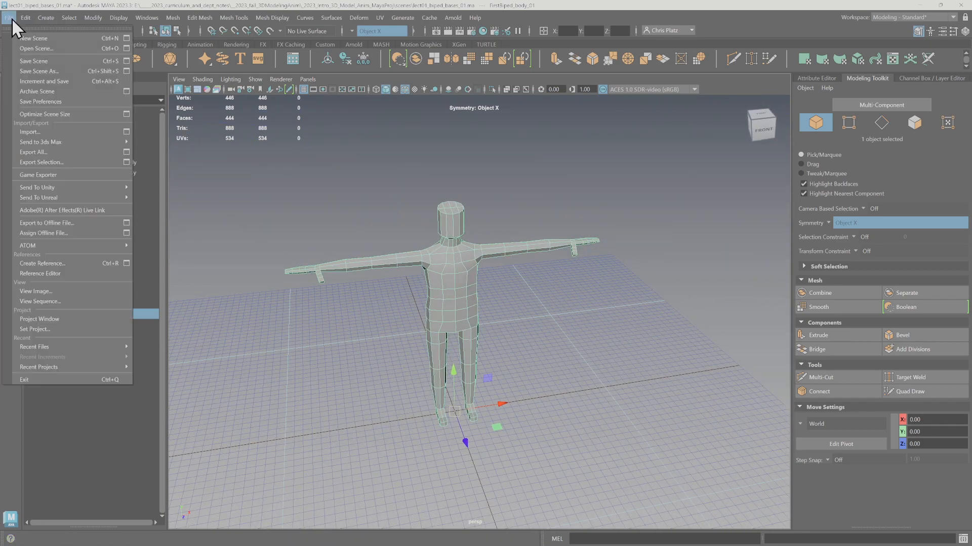
{"action": "left_click", "coordinate": [36, 60]}
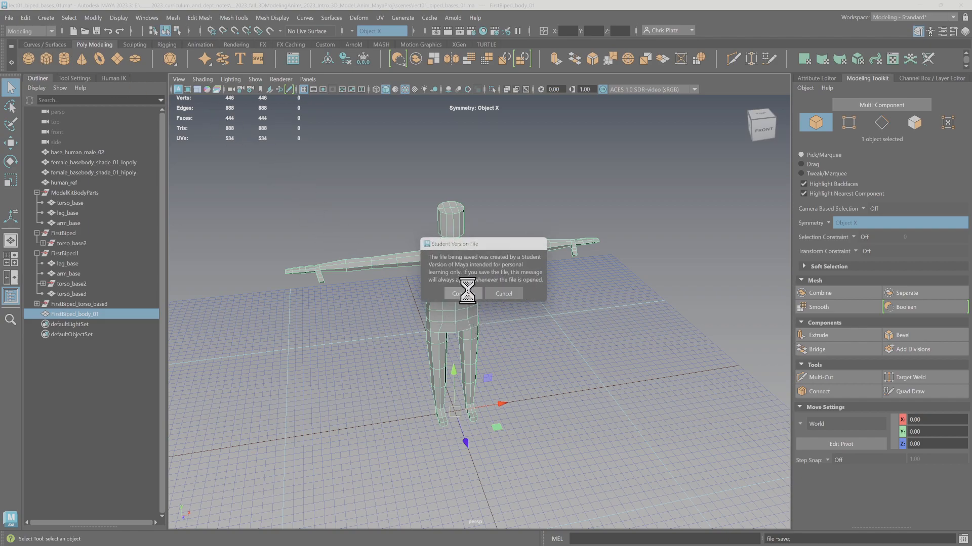
{"action": "key", "text": "w"}
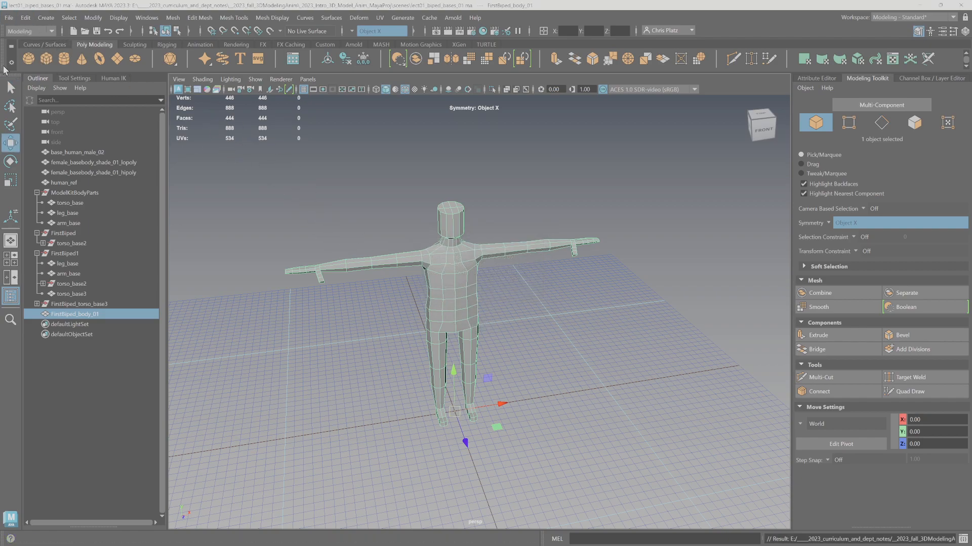
{"action": "left_click", "coordinate": [12, 23]}
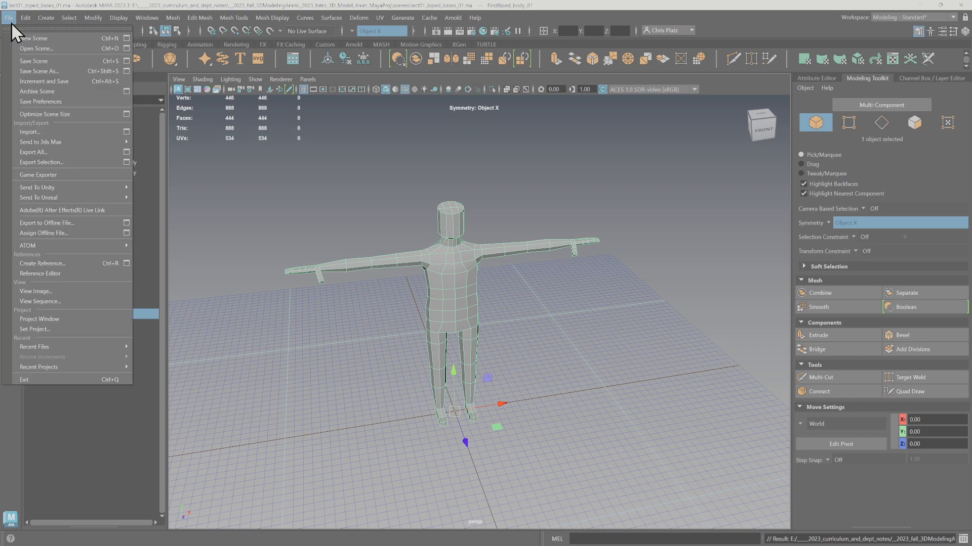
{"action": "left_click", "coordinate": [42, 163]}
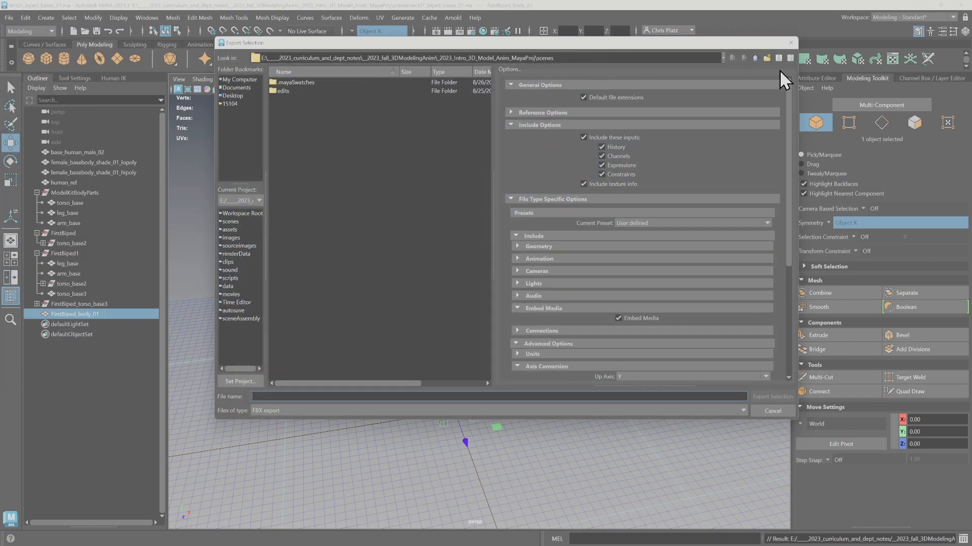
{"action": "left_click", "coordinate": [749, 56]}
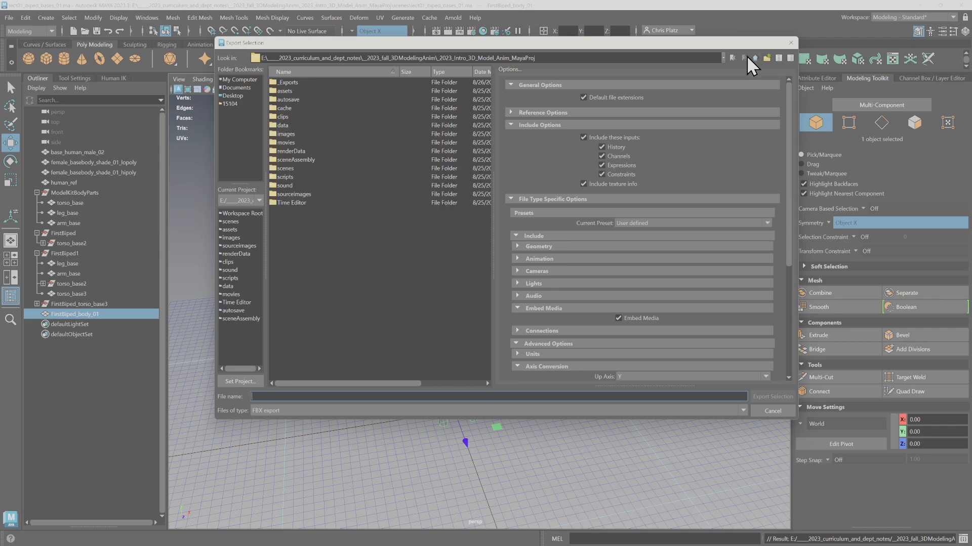
{"action": "left_click", "coordinate": [285, 83]}
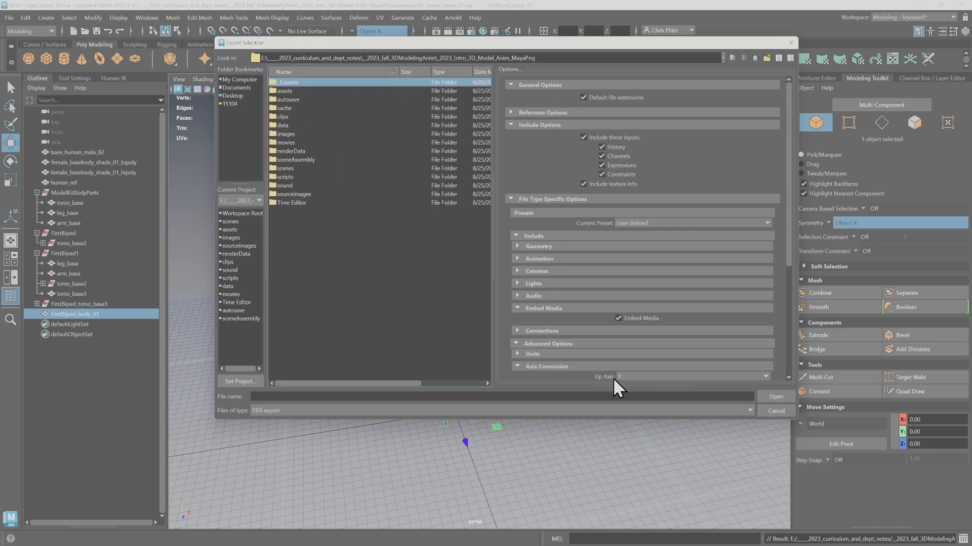
{"action": "left_click", "coordinate": [776, 411]}
Copy the body mesh's name, FirstBiped_body_01, and keep the mesh selected as an object
{"action": "double_click", "coordinate": [96, 315]}
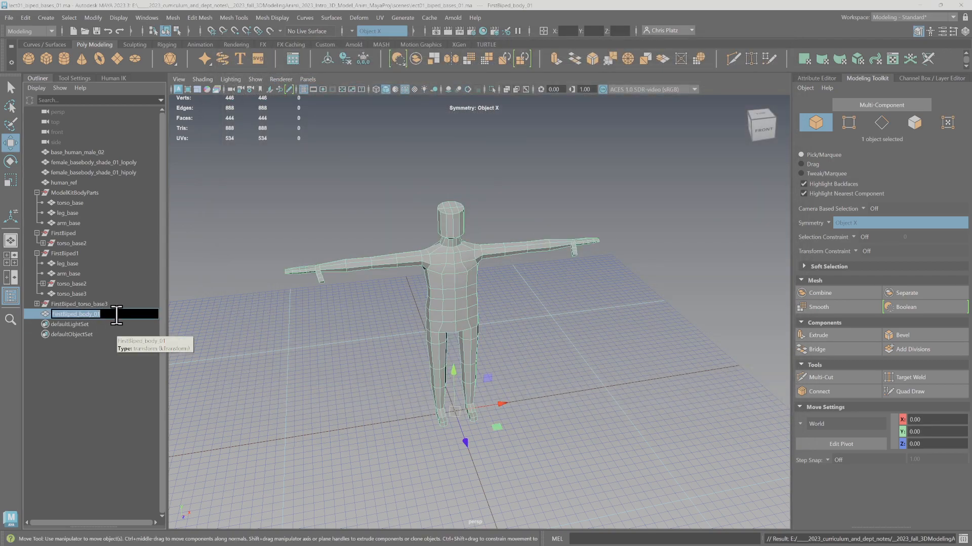
{"action": "left_click", "coordinate": [10, 18]}
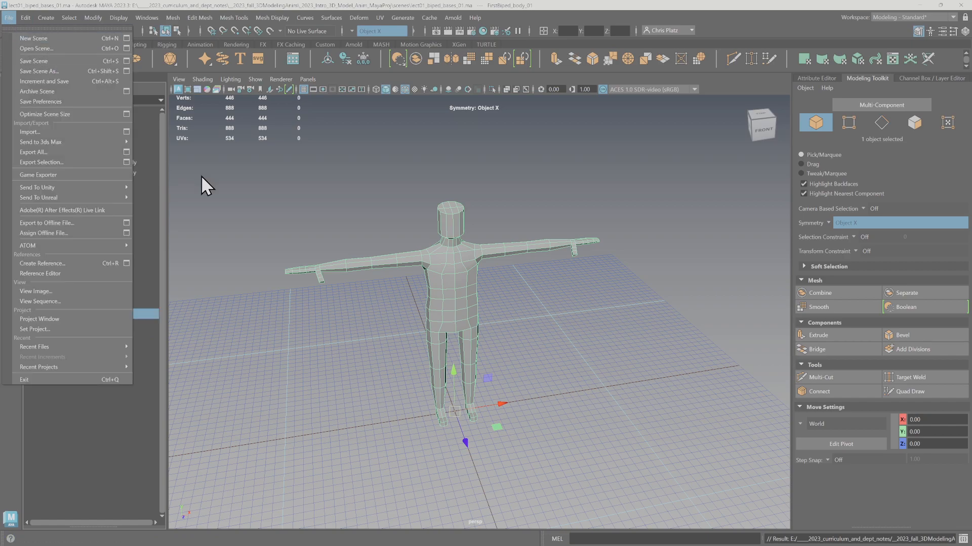
{"action": "left_click", "coordinate": [175, 175]}
{"action": "left_click", "coordinate": [440, 248]}
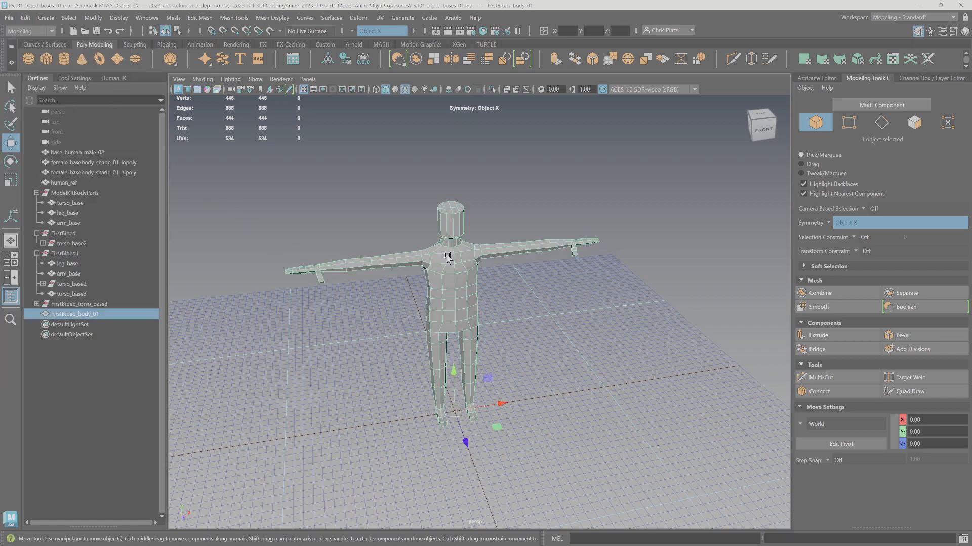
Export the selected body mesh as FBX into the project's _Exports folder under the name FirstBiped_body_01
{"action": "left_click", "coordinate": [10, 19]}
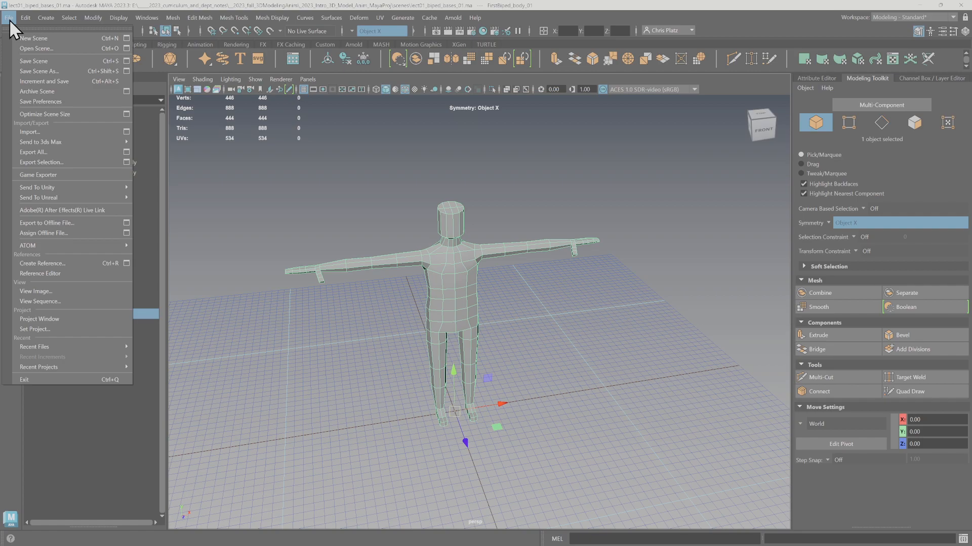
{"action": "left_click", "coordinate": [47, 162]}
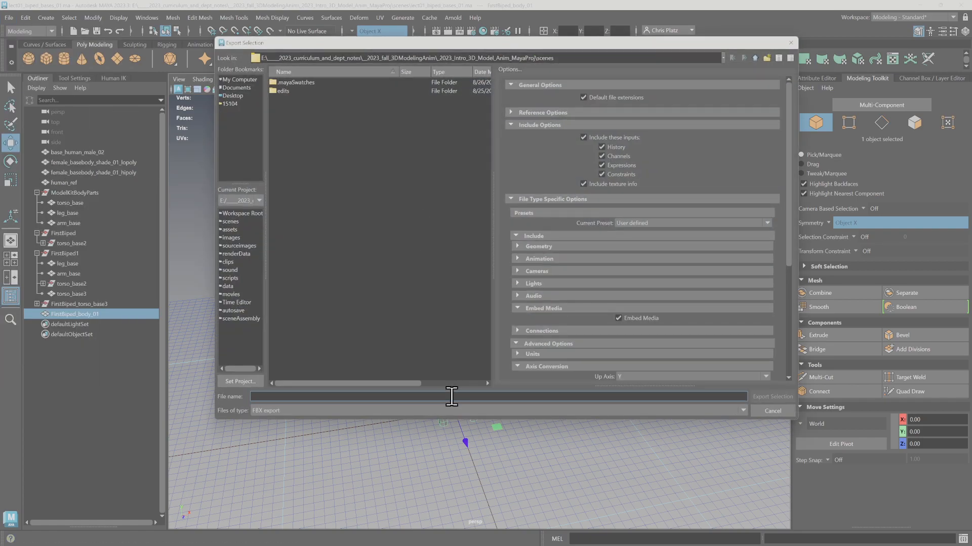
{"action": "left_click", "coordinate": [755, 57]}
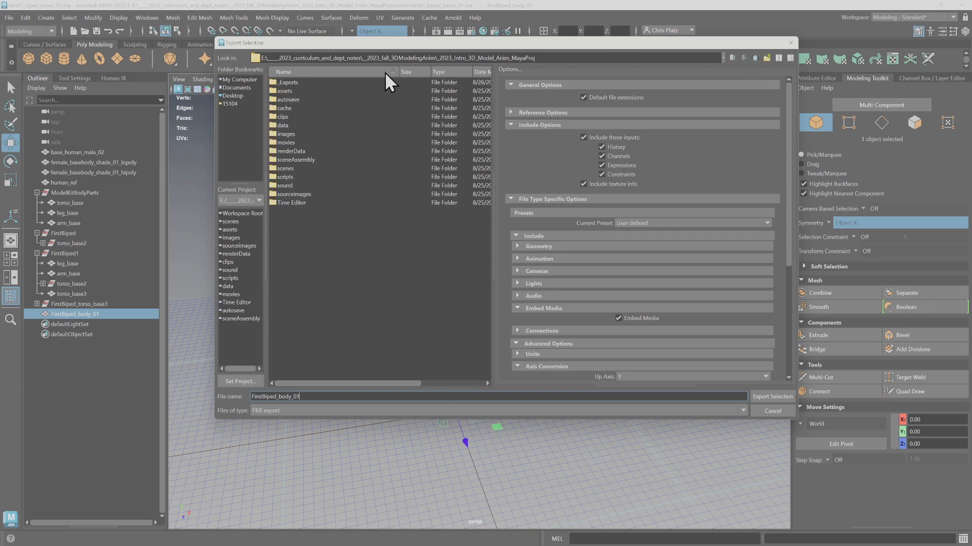
{"action": "double_click", "coordinate": [298, 82]}
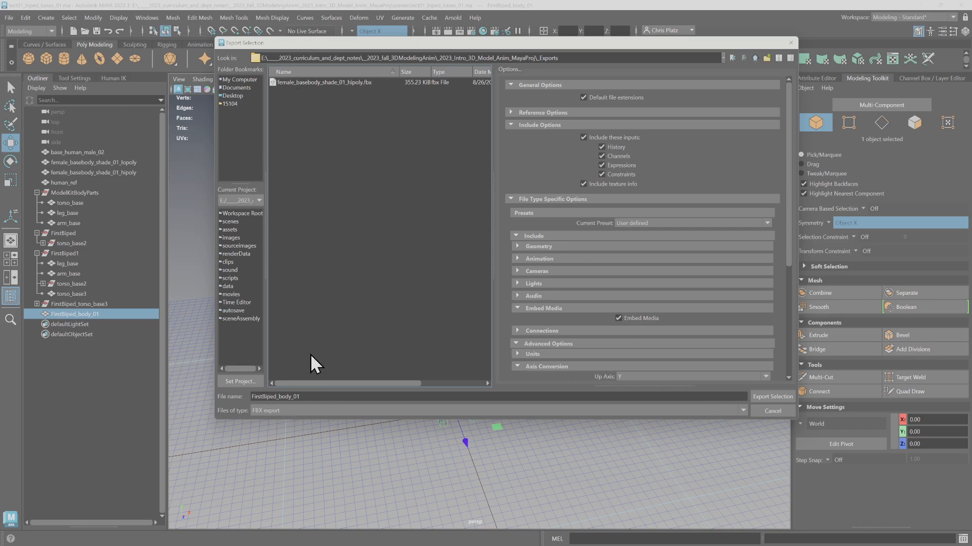
{"action": "left_click", "coordinate": [370, 408]}
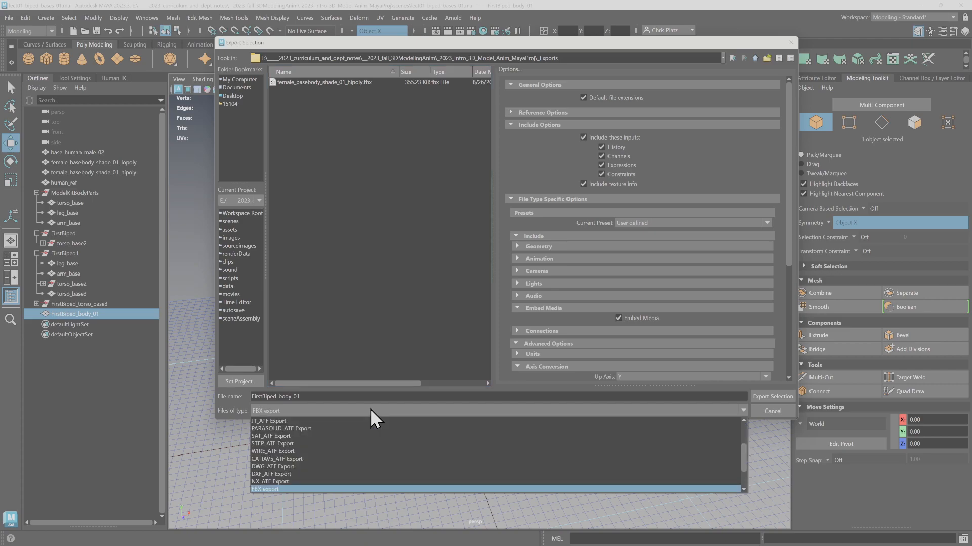
{"action": "scroll", "coordinate": [286, 475], "scroll_direction": "down", "scroll_amount": 1}
{"action": "scroll", "coordinate": [293, 463], "scroll_direction": "down", "scroll_amount": 3}
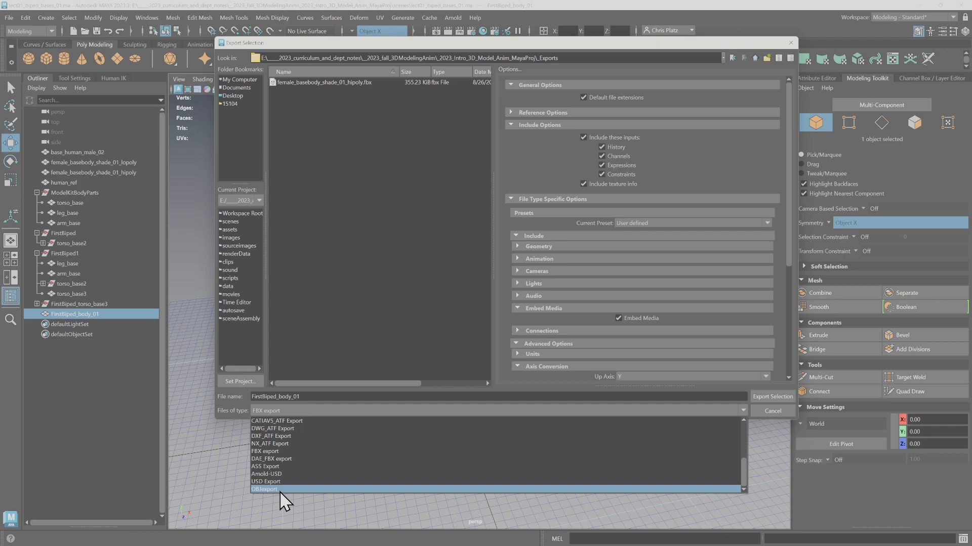
{"action": "left_click", "coordinate": [290, 451]}
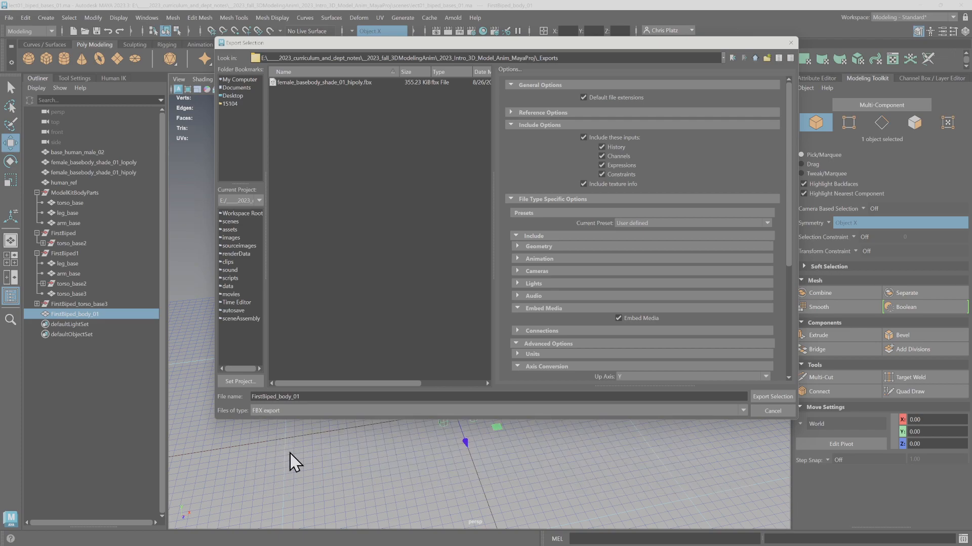
{"action": "left_click", "coordinate": [776, 393]}
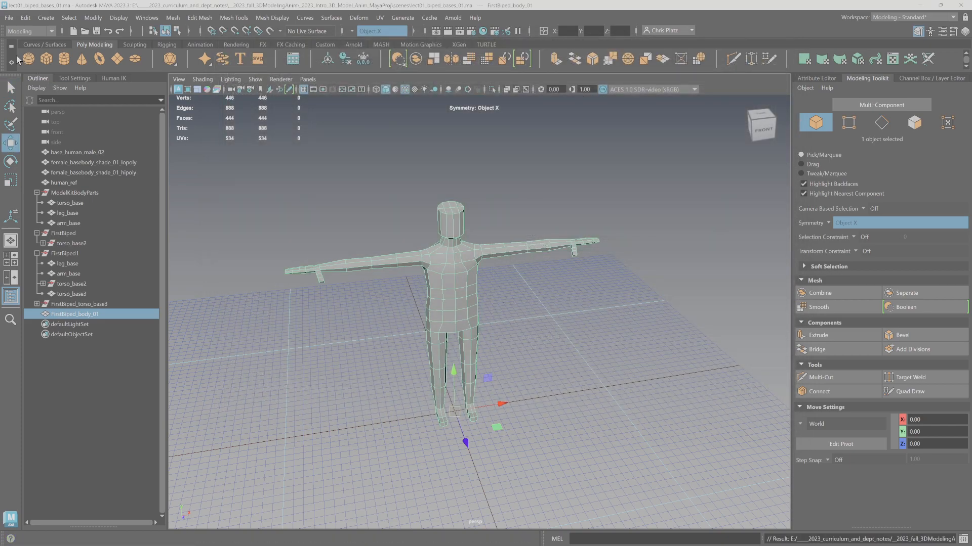
Reopen the selection export settings and examine the FBX geometry, animation, camera, light and audio options
{"action": "left_click", "coordinate": [9, 17]}
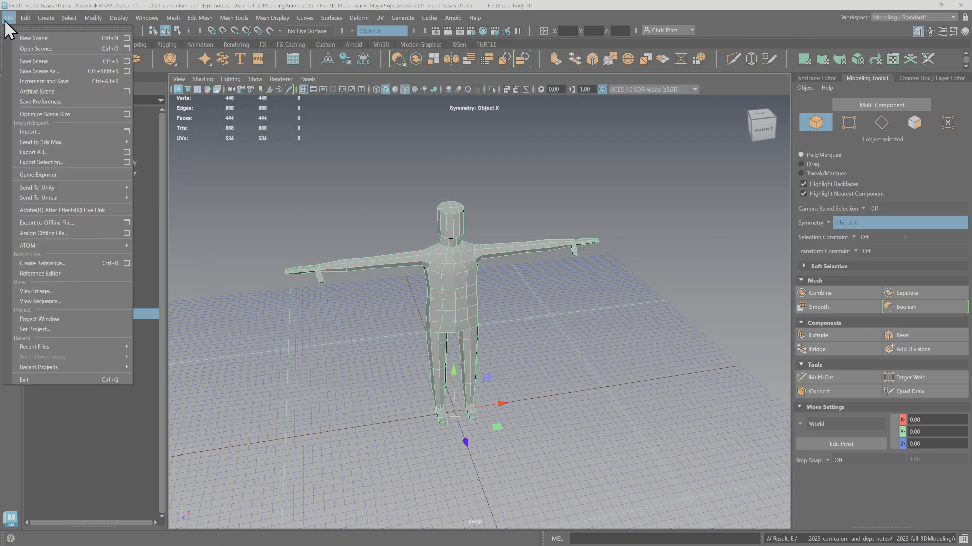
{"action": "left_click", "coordinate": [60, 163]}
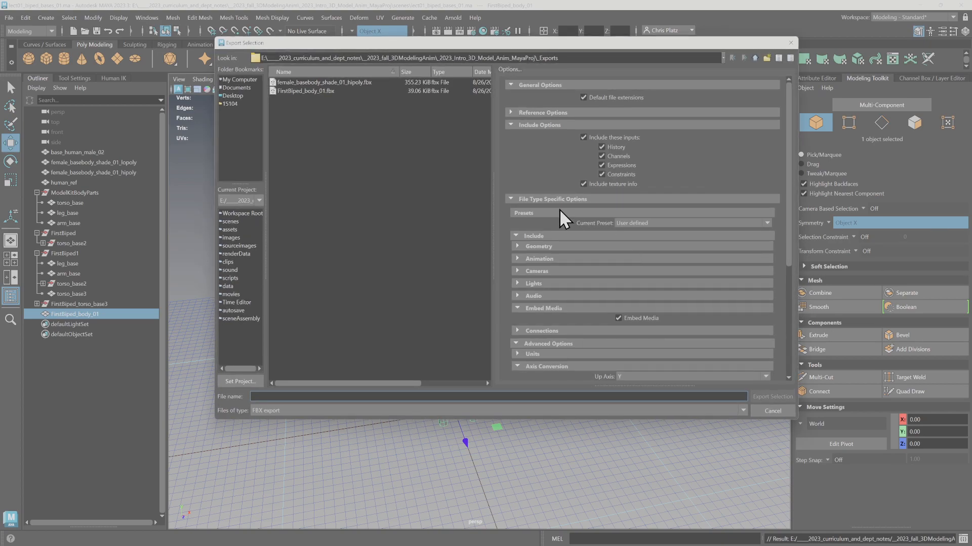
{"action": "left_click_drag", "start_coordinate": [555, 50], "coordinate": [543, 126]}
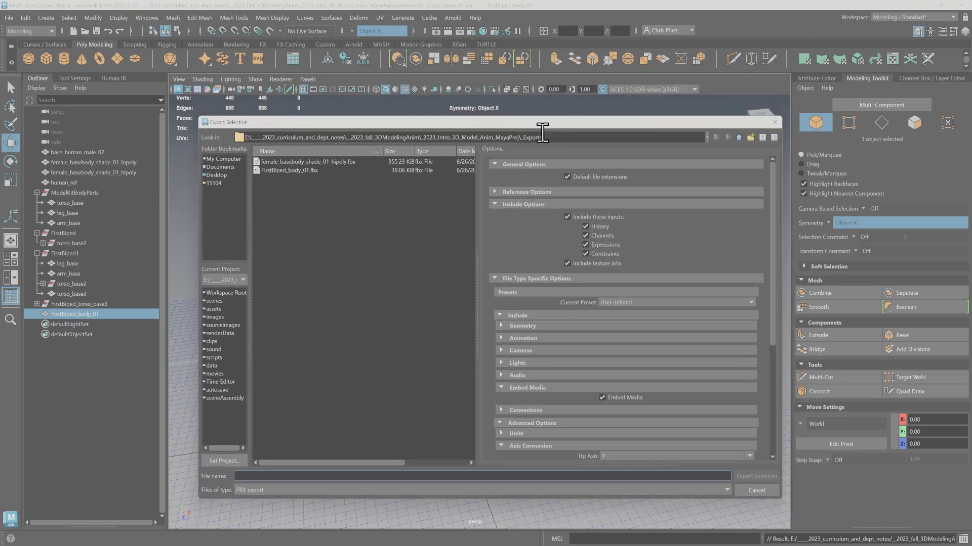
{"action": "left_click", "coordinate": [545, 324]}
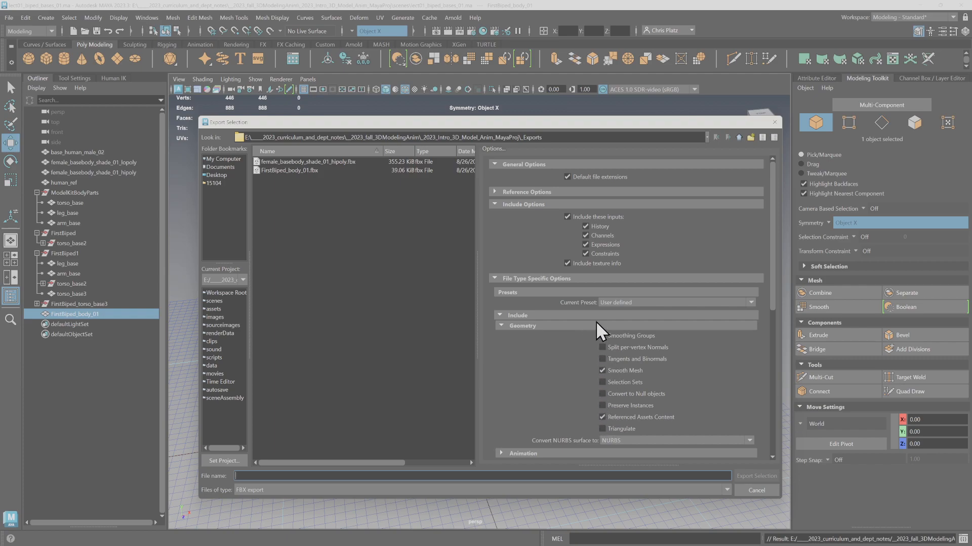
{"action": "left_click", "coordinate": [590, 327]}
{"action": "left_click", "coordinate": [564, 339]}
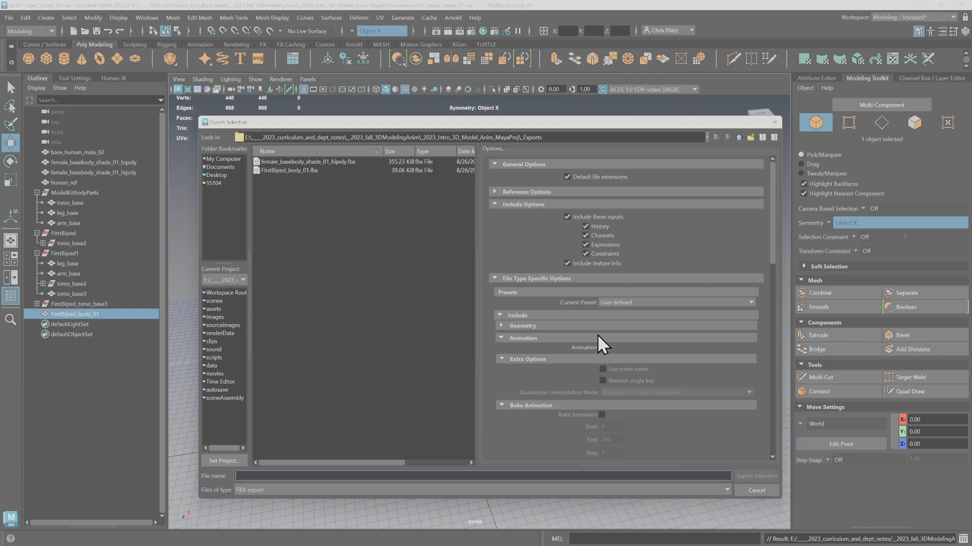
{"action": "left_click", "coordinate": [596, 337]}
{"action": "left_click", "coordinate": [587, 352]}
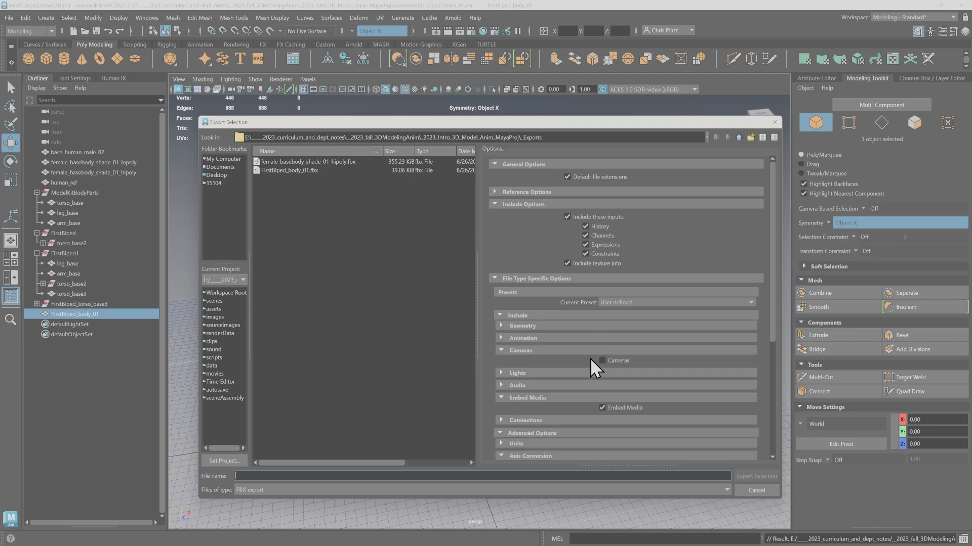
{"action": "left_click", "coordinate": [599, 351]}
{"action": "left_click", "coordinate": [596, 363]}
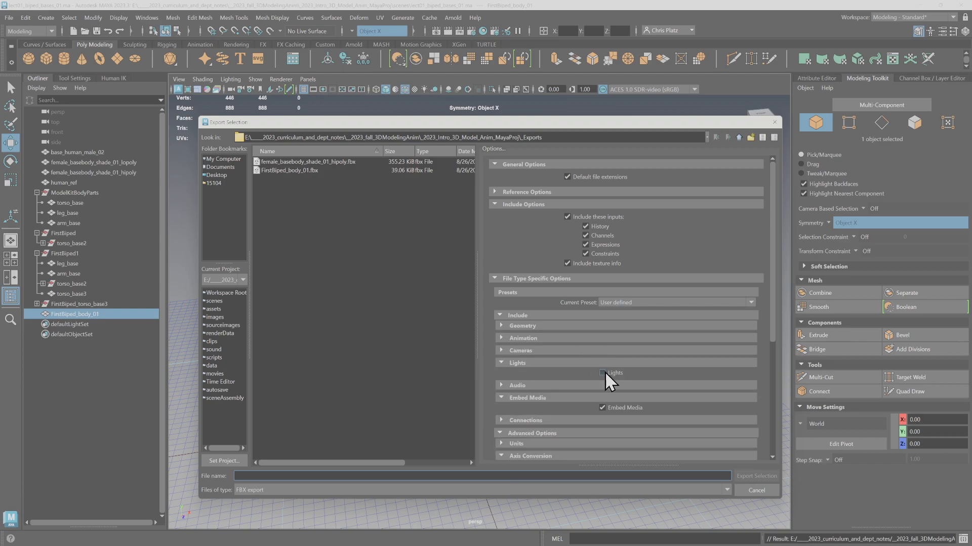
{"action": "left_click", "coordinate": [600, 361]}
{"action": "left_click", "coordinate": [605, 375]}
{"action": "left_click", "coordinate": [602, 377]}
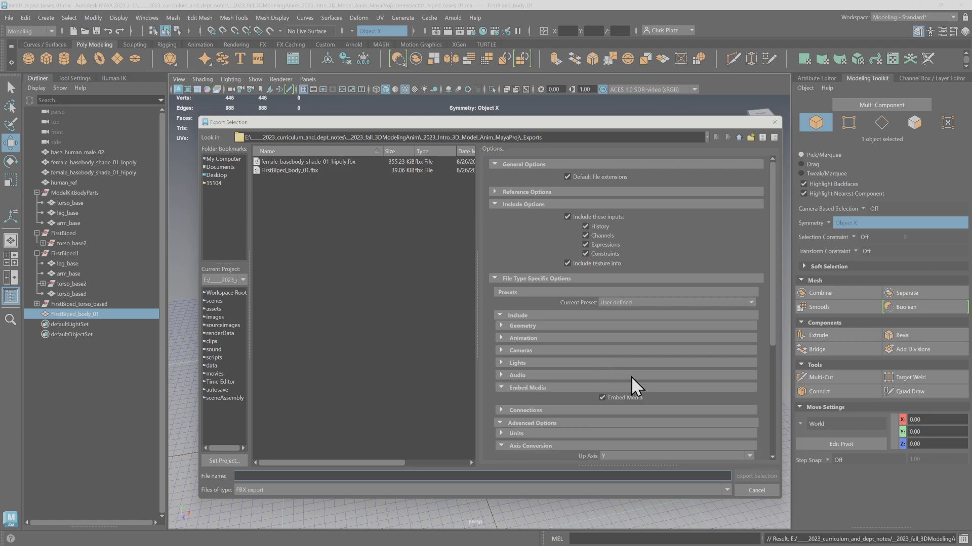
Review the FBX axis conversion, UI and file format version options, then close the export settings without exporting
{"action": "scroll", "coordinate": [648, 393], "scroll_direction": "down", "scroll_amount": 3}
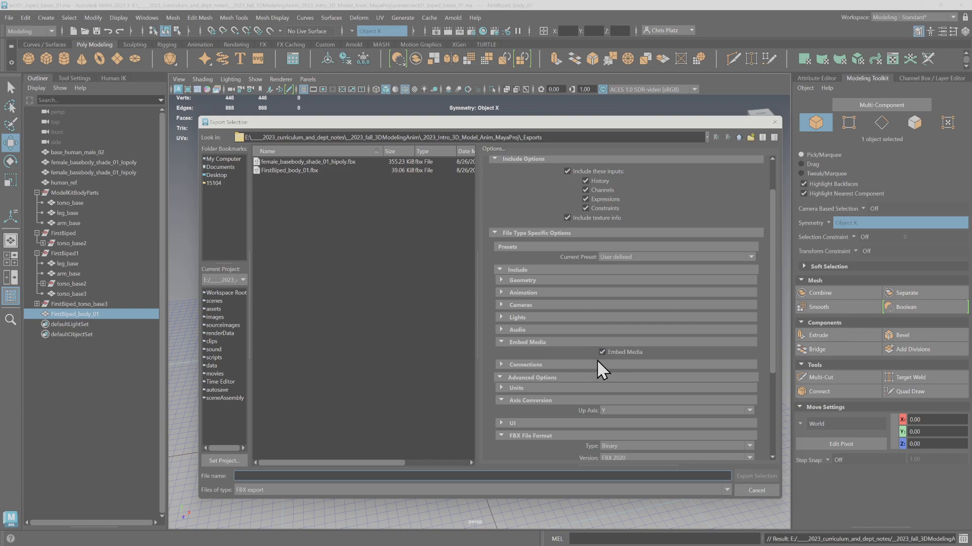
{"action": "scroll", "coordinate": [628, 332], "scroll_direction": "down", "scroll_amount": 3}
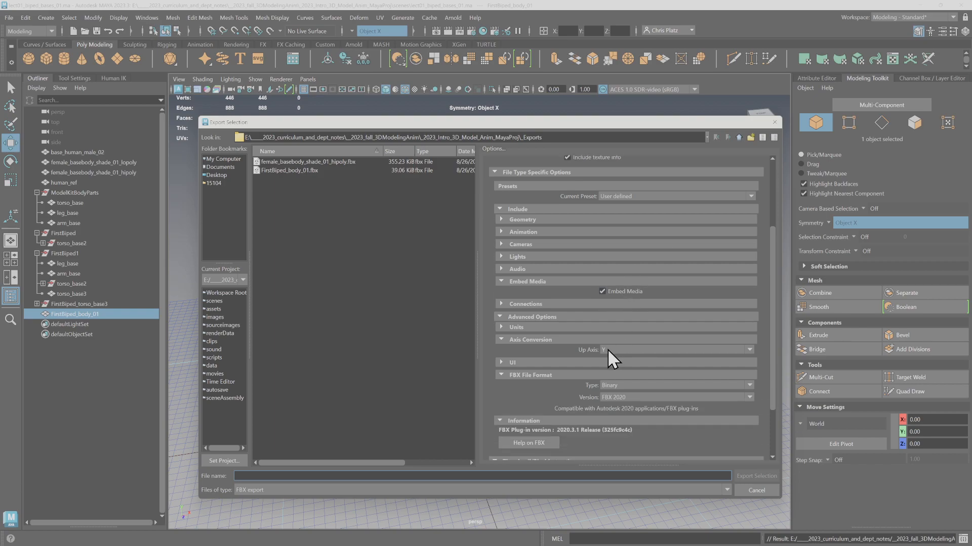
{"action": "left_click", "coordinate": [597, 362]}
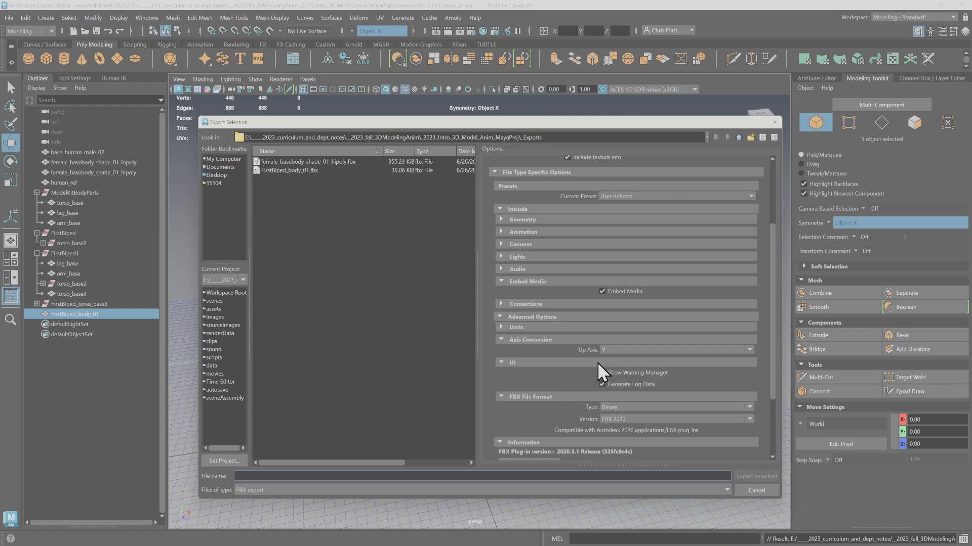
{"action": "left_click", "coordinate": [597, 362]}
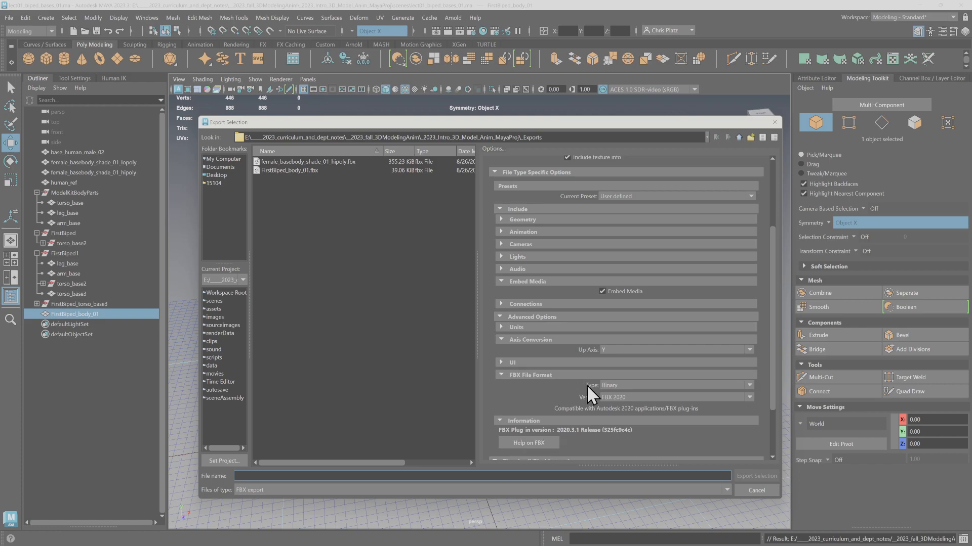
{"action": "left_click", "coordinate": [613, 398]}
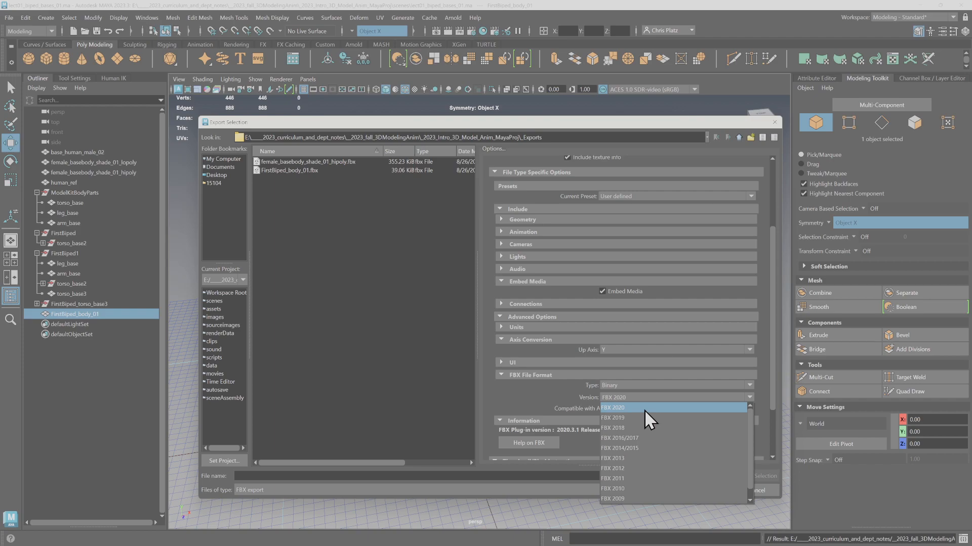
{"action": "left_click", "coordinate": [590, 376]}
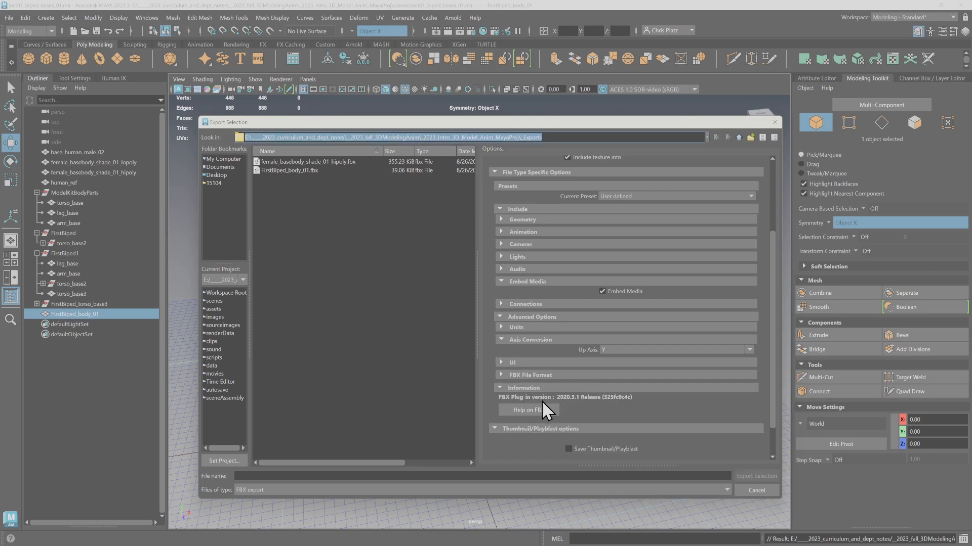
{"action": "left_click", "coordinate": [747, 487]}
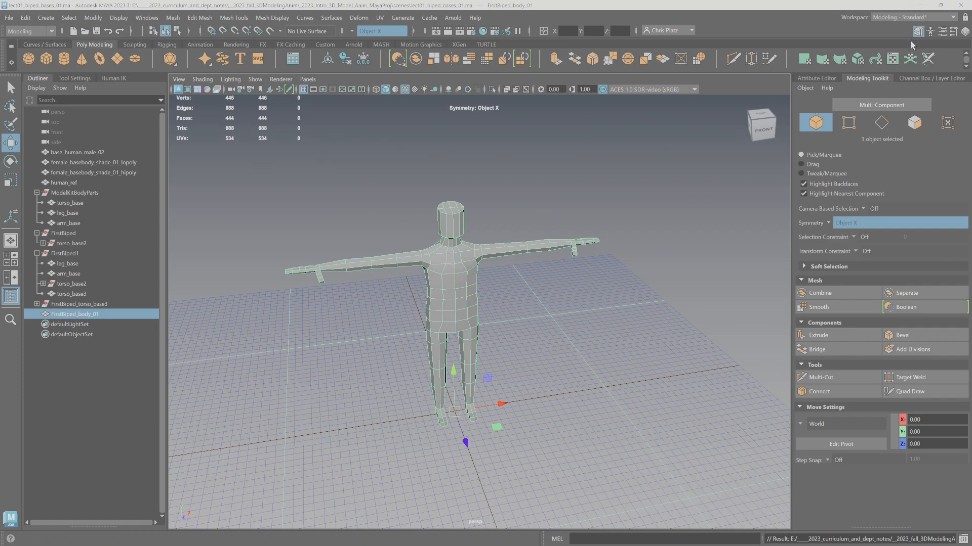
Switch to the Mixamo page in the browser and start uploading a new character
{"action": "key", "text": "alt+Tab"}
{"action": "key", "text": "alt+Tab"}
{"action": "key", "text": "alt+Tab"}
{"action": "key", "text": "alt+Tab"}
{"action": "key", "text": "alt+Tab"}
{"action": "key", "text": "alt+Tab"}
{"action": "key", "text": "alt+Tab"}
{"action": "key", "text": "alt+Tab"}
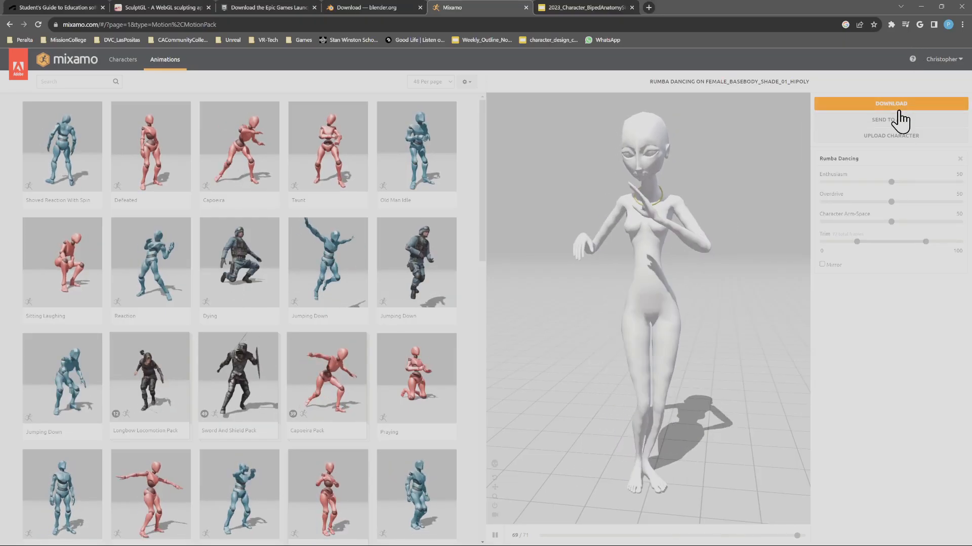
{"action": "left_click", "coordinate": [889, 136]}
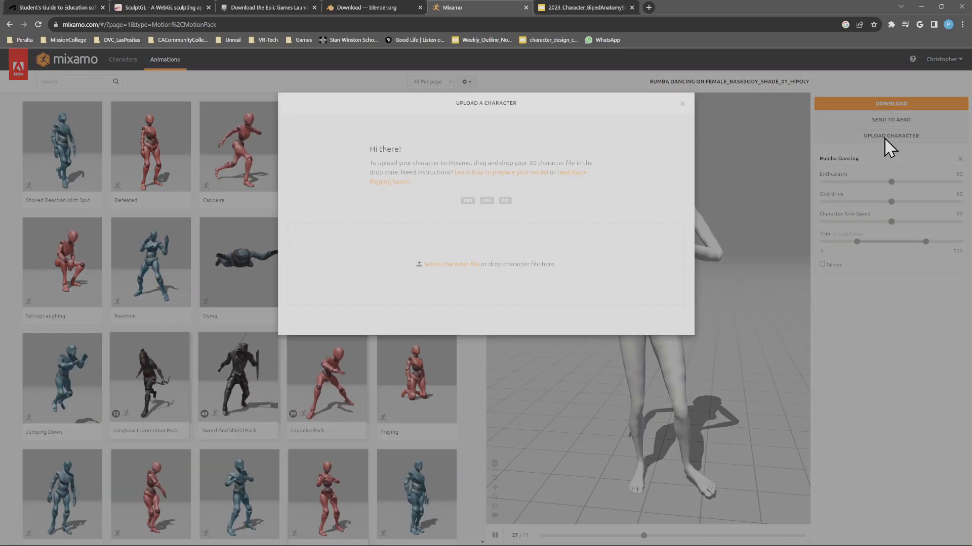
Upload the FirstBiped_body_01 file from the _Exports folder as the character
{"action": "left_click", "coordinate": [458, 271]}
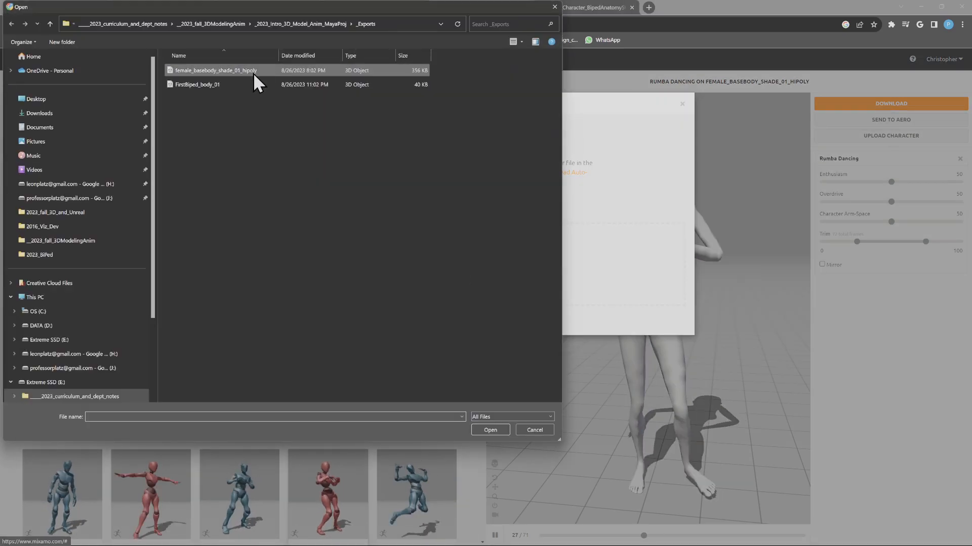
{"action": "left_click_drag", "start_coordinate": [241, 6], "coordinate": [352, 64]}
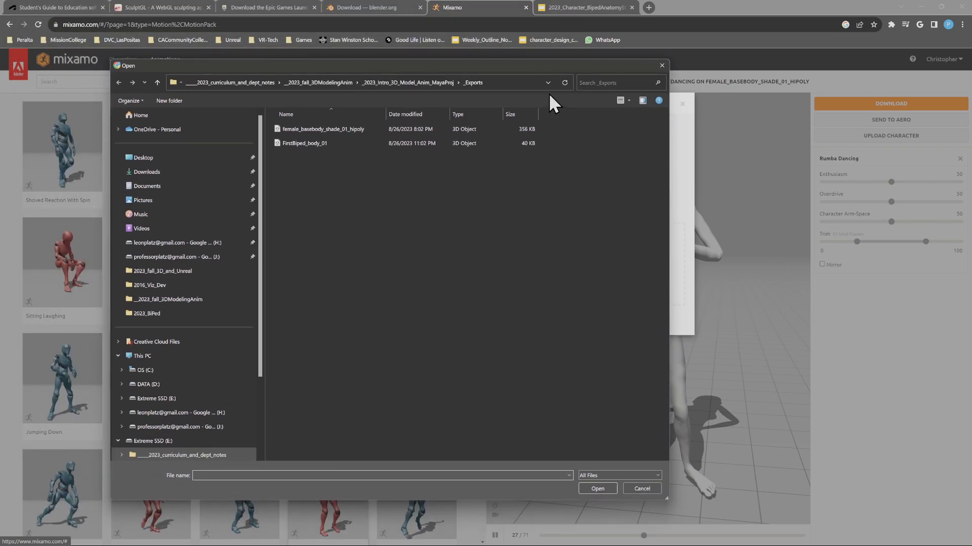
{"action": "left_click", "coordinate": [327, 143]}
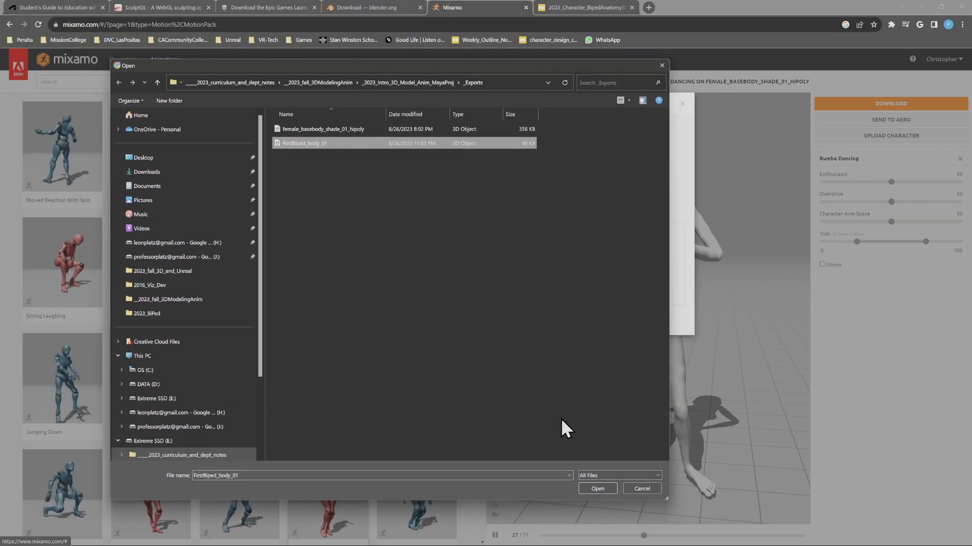
{"action": "left_click", "coordinate": [594, 489]}
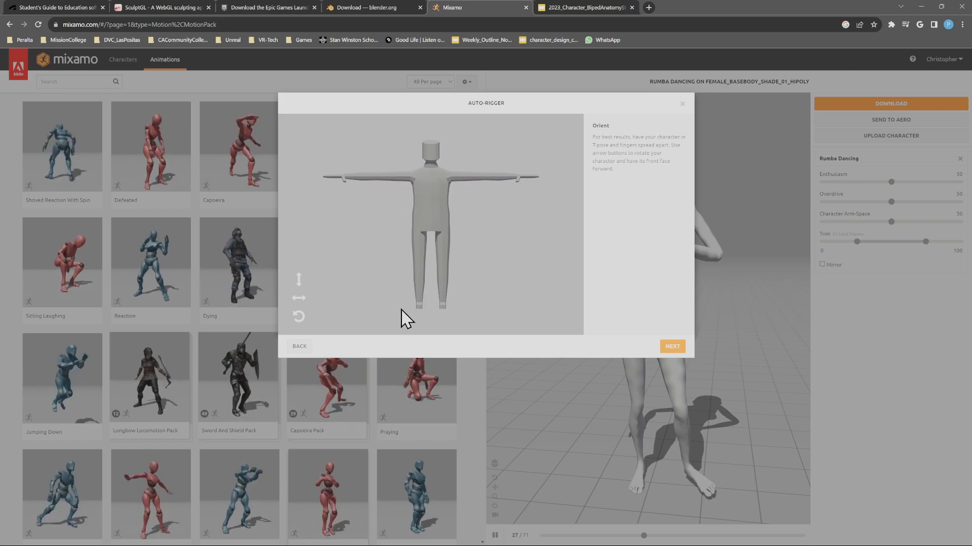
Accept the character's orientation, place the chin, wrist, elbow, knee and groin markers symmetrically on the body, and run the auto-rigging
{"action": "left_click", "coordinate": [672, 347]}
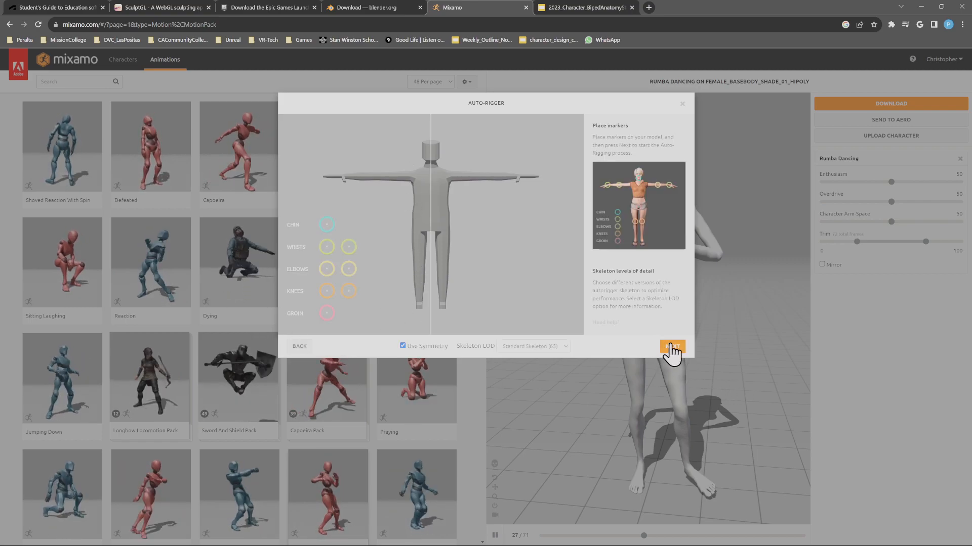
{"action": "mouse_move", "coordinate": [326, 225]}
{"action": "left_mouse_down"}
{"action": "mouse_move", "coordinate": [393, 206]}
{"action": "mouse_move", "coordinate": [435, 153]}
{"action": "mouse_move", "coordinate": [428, 158]}
{"action": "mouse_move", "coordinate": [553, 152]}
{"action": "mouse_move", "coordinate": [430, 158]}
{"action": "left_mouse_up"}
{"action": "left_click_drag", "start_coordinate": [349, 251], "coordinate": [349, 177]}
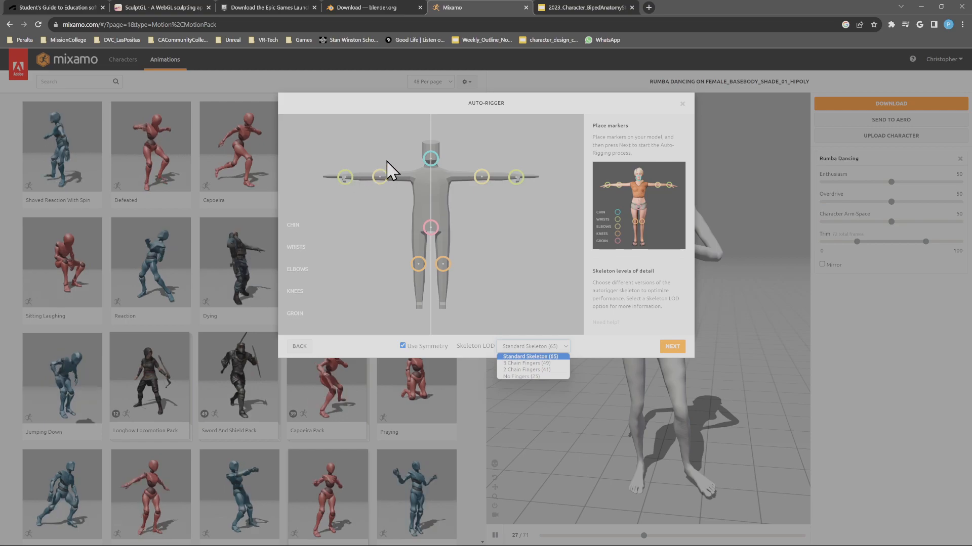
{"action": "left_click", "coordinate": [668, 349]}
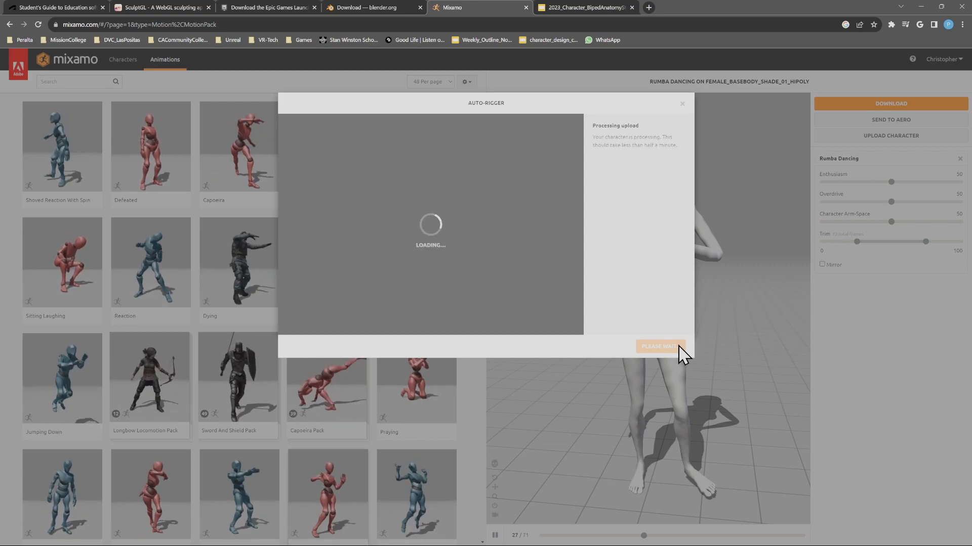
Check the auto-rigged character from another angle and confirm it as the replacement for the previous character
{"action": "left_click_drag", "start_coordinate": [471, 288], "coordinate": [554, 264]}
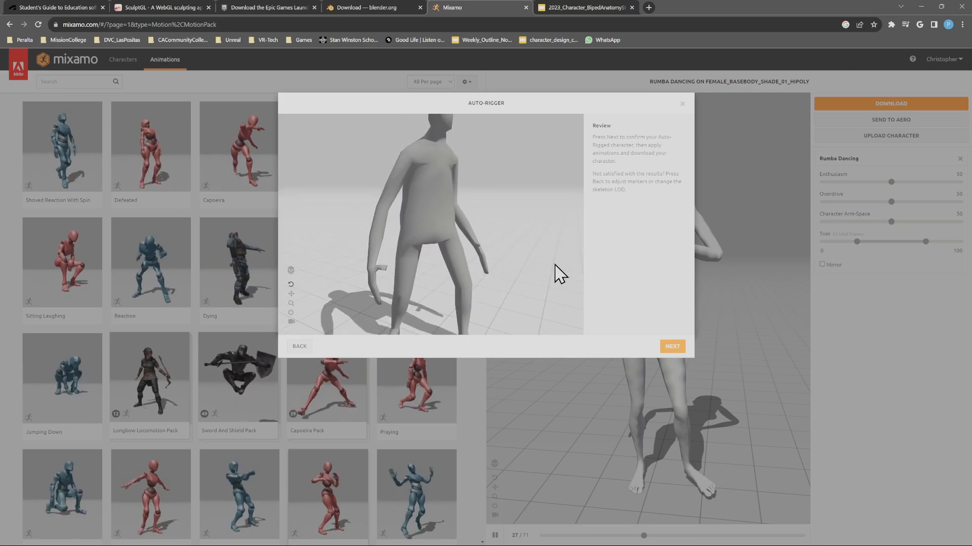
{"action": "left_click", "coordinate": [673, 347]}
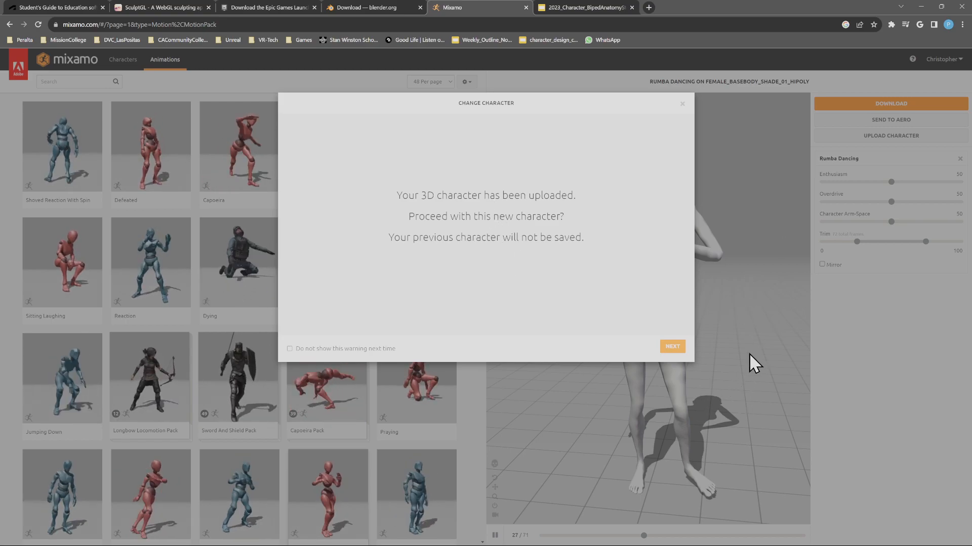
{"action": "left_click", "coordinate": [673, 347]}
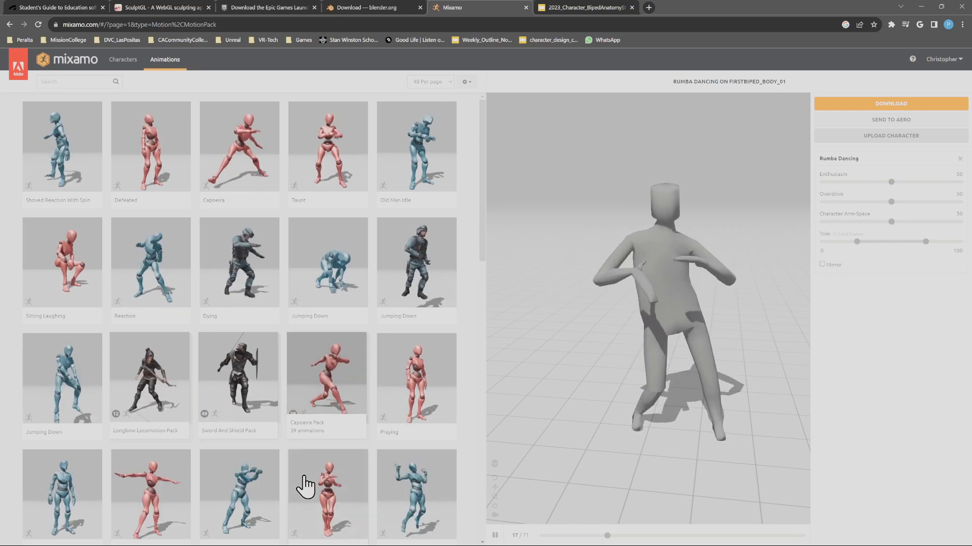
Preview the Silly Dancing, Rumba Dancing, Joyful Jump, Hip Hop Dancing and Reaction animations on the rigged character
{"action": "scroll", "coordinate": [304, 478], "scroll_direction": "down", "scroll_amount": 3}
{"action": "left_click", "coordinate": [250, 375]}
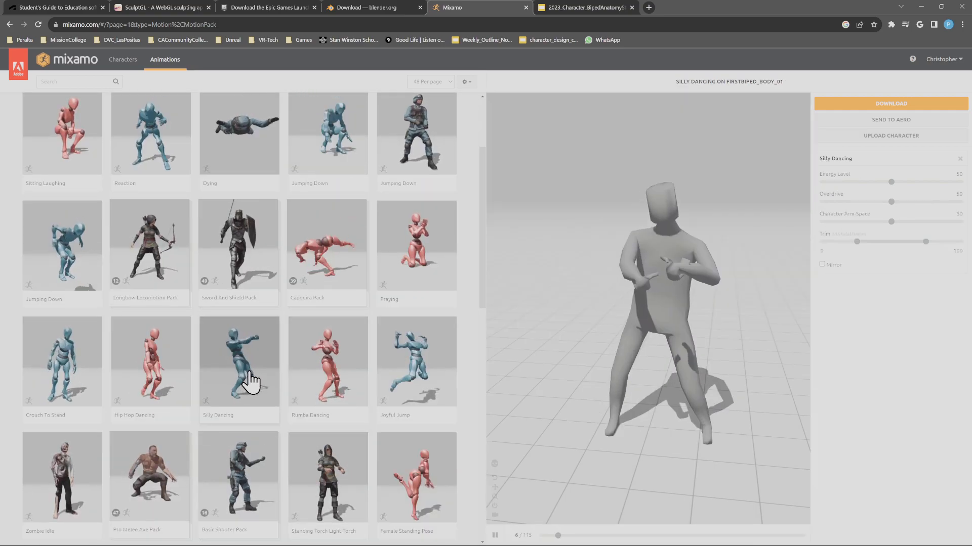
{"action": "left_click", "coordinate": [332, 382]}
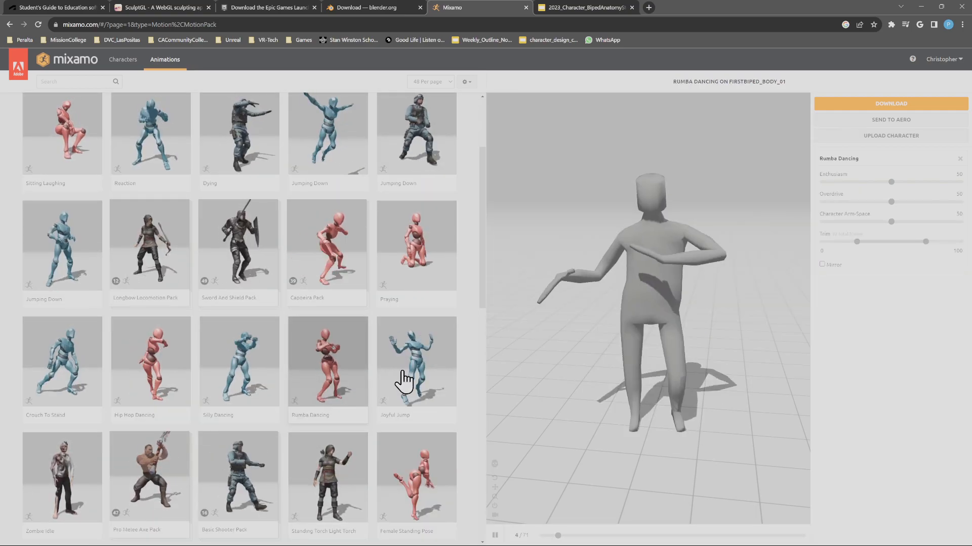
{"action": "left_click", "coordinate": [427, 386]}
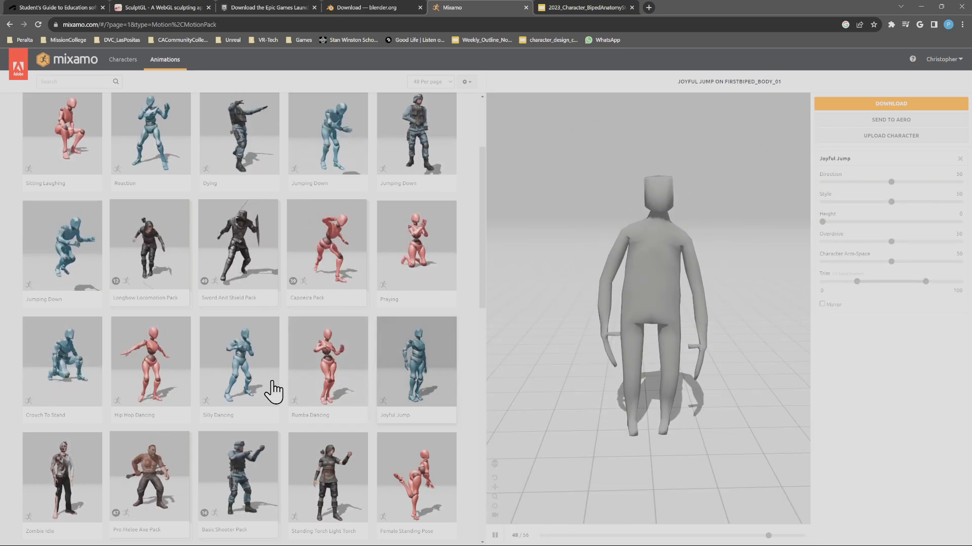
{"action": "left_click", "coordinate": [146, 379]}
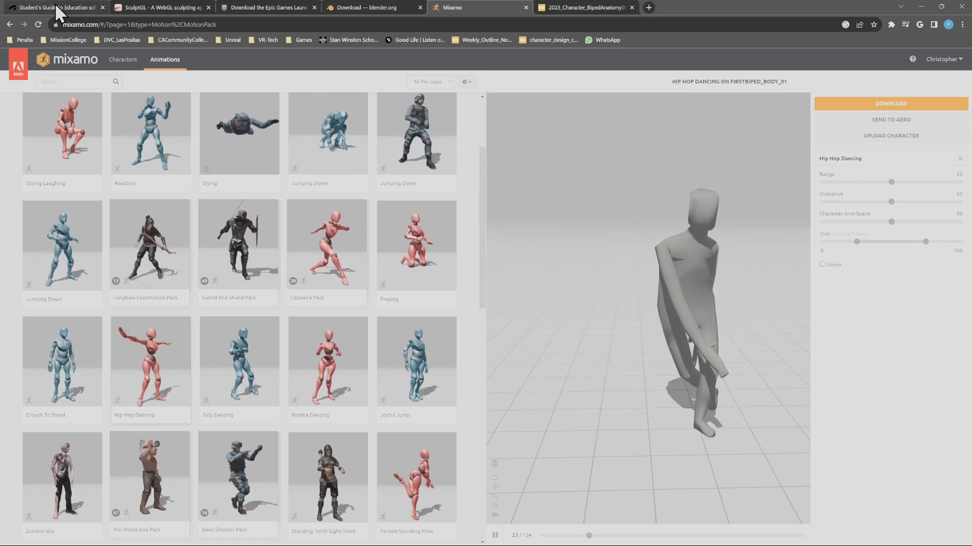
{"action": "scroll", "coordinate": [227, 152], "scroll_direction": "up", "scroll_amount": 3}
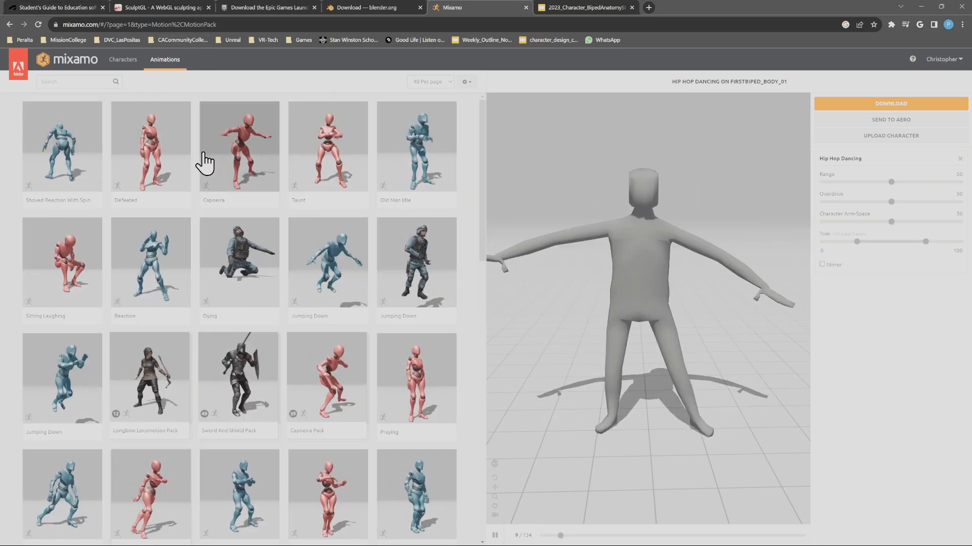
{"action": "left_click", "coordinate": [169, 299]}
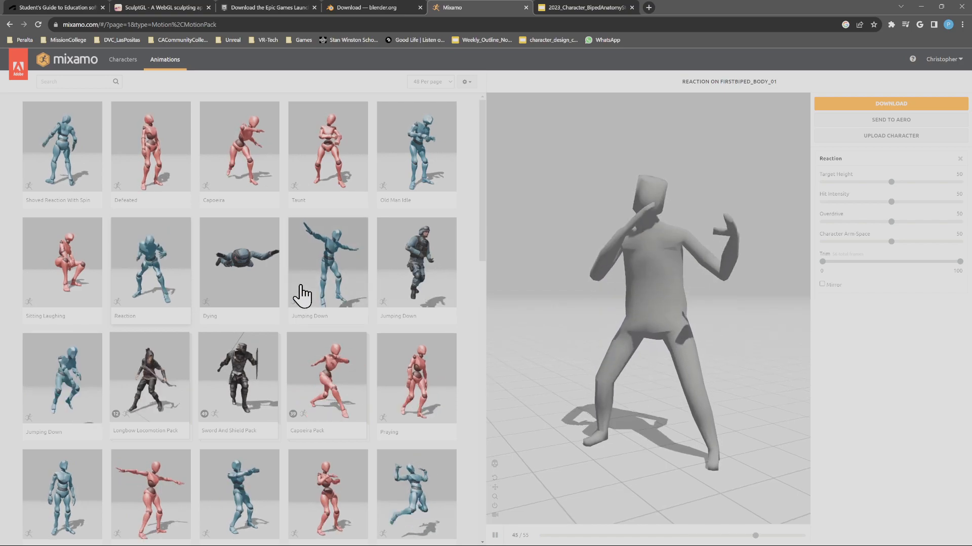
Search the animations for "death" and preview Standing React Death Backward on the character
{"action": "left_click", "coordinate": [57, 81]}
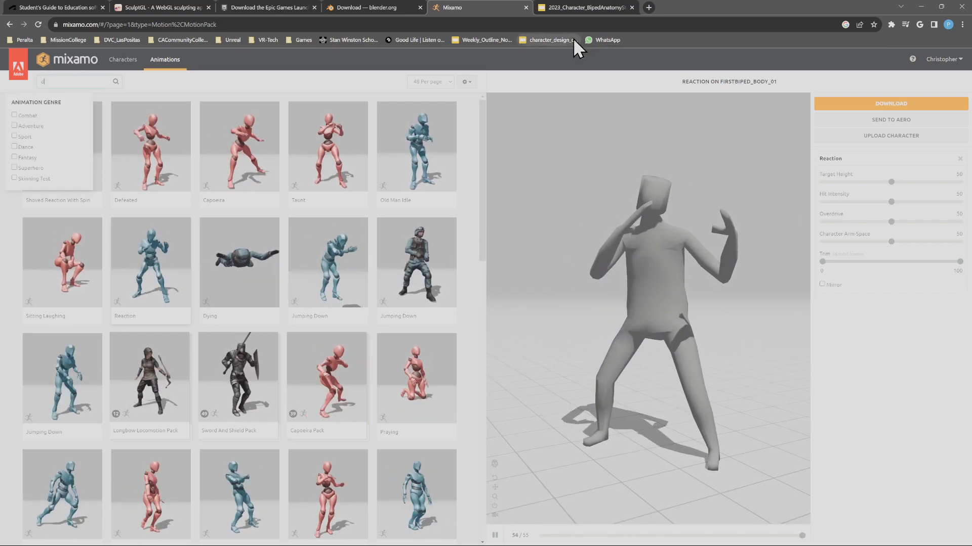
{"action": "type", "text": "death"}
{"action": "key", "text": "Return"}
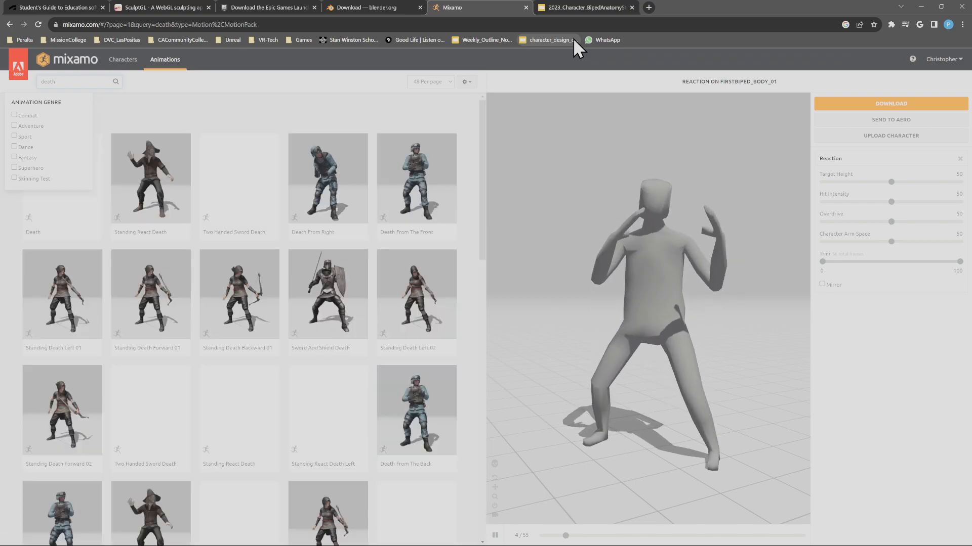
{"action": "left_click", "coordinate": [131, 192]}
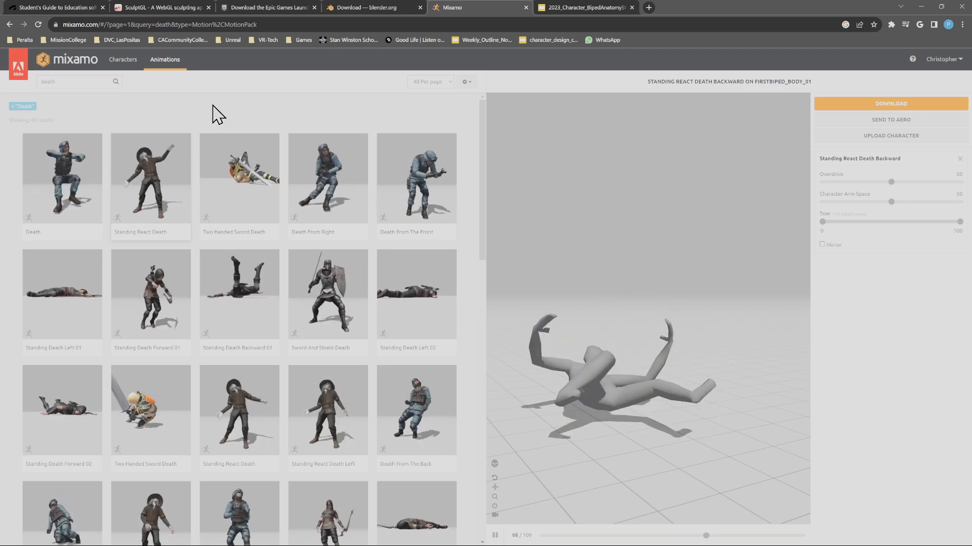
Search the animations for "happy" and preview Happy Walk on the character, set to play in place
{"action": "left_click_drag", "start_coordinate": [57, 82], "coordinate": [4, 79]}
{"action": "type", "text": "ha"}
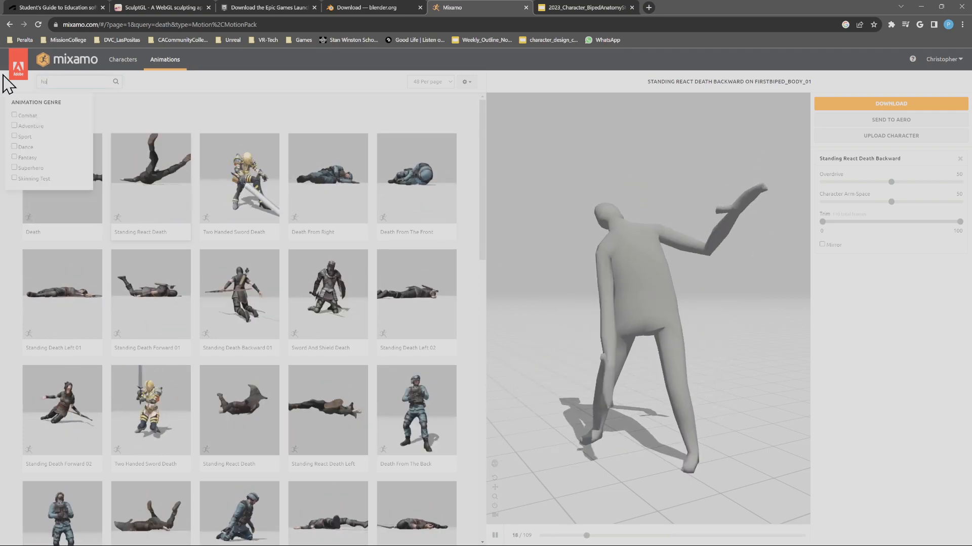
{"action": "type", "text": "ppy"}
{"action": "key", "text": "Return"}
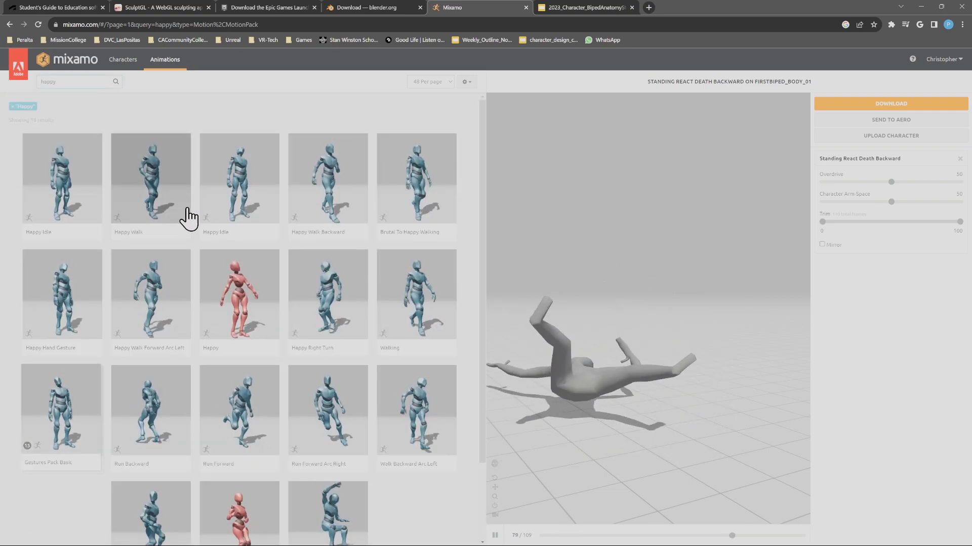
{"action": "left_click", "coordinate": [170, 217]}
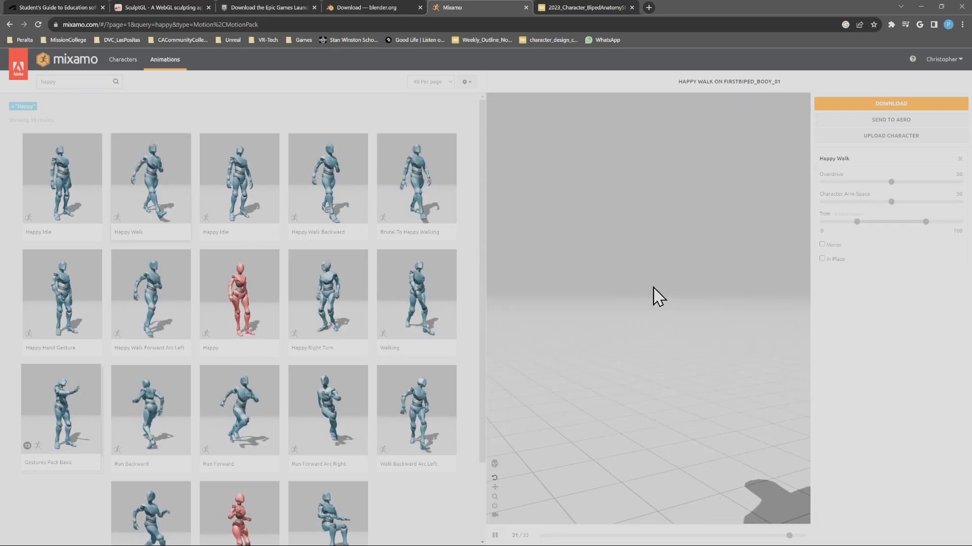
{"action": "left_click", "coordinate": [822, 259]}
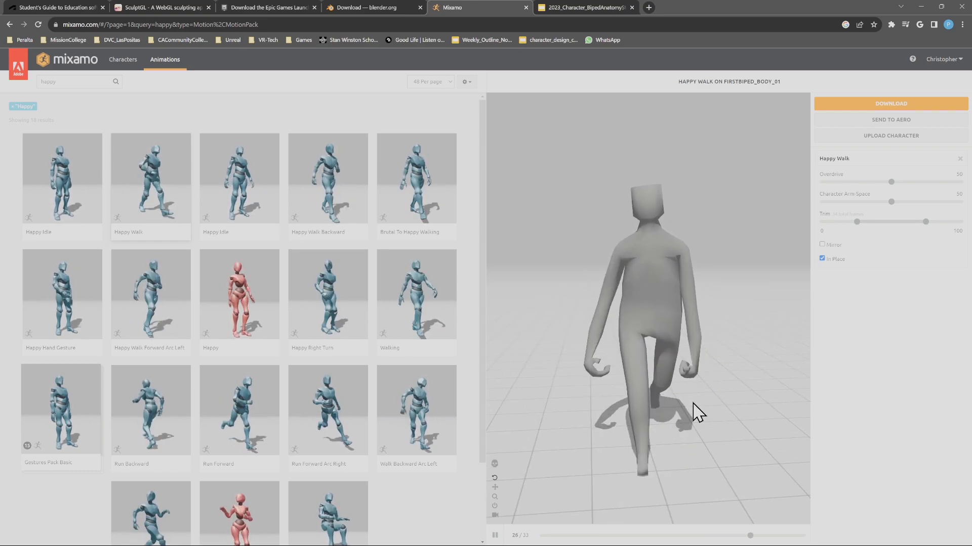
Preview Run Forward Arc Right, then apply the Happy animation and examine the character from another angle
{"action": "left_click", "coordinate": [343, 410]}
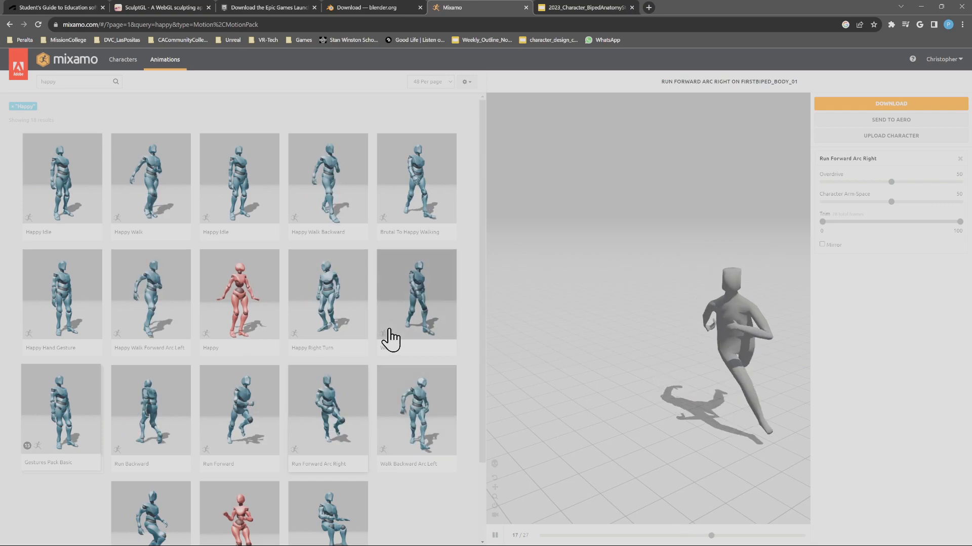
{"action": "left_click", "coordinate": [257, 324]}
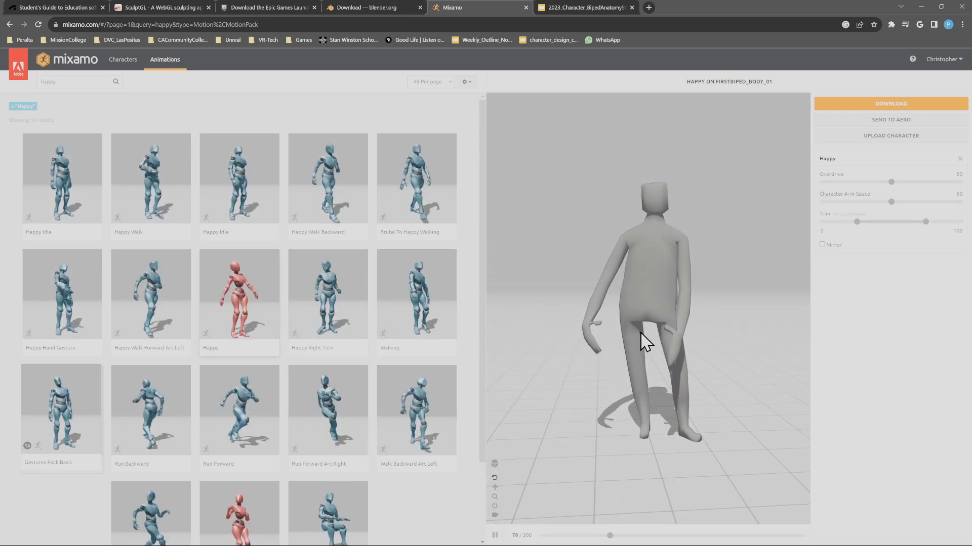
{"action": "left_click_drag", "start_coordinate": [729, 222], "coordinate": [711, 257]}
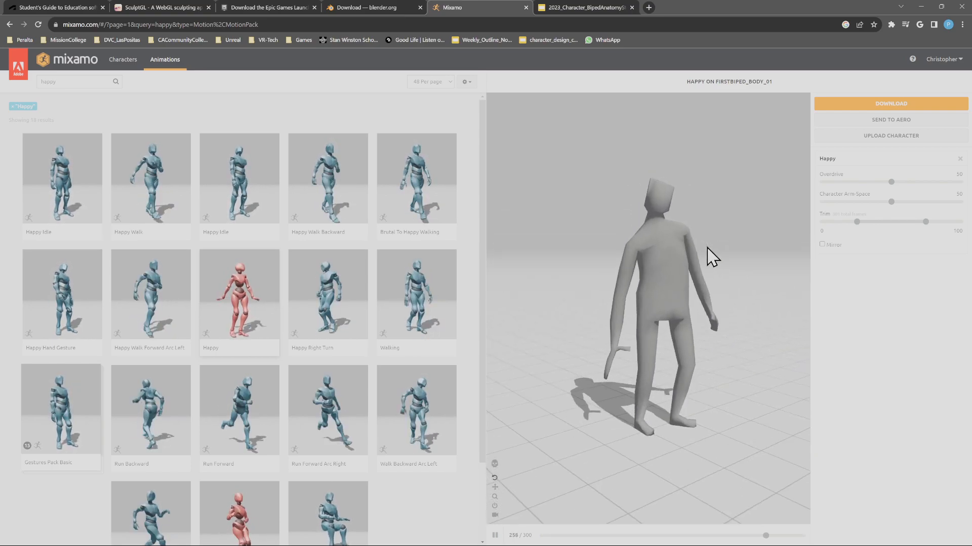